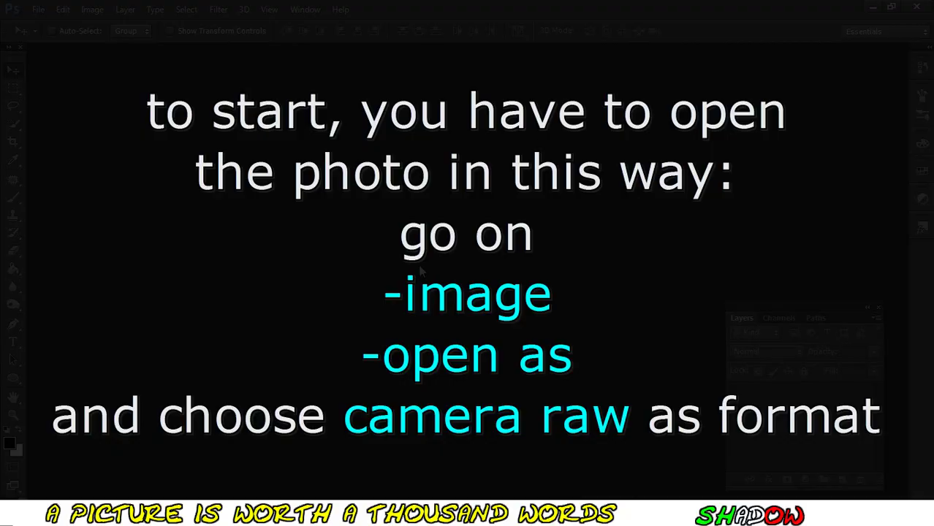
click(40, 11)
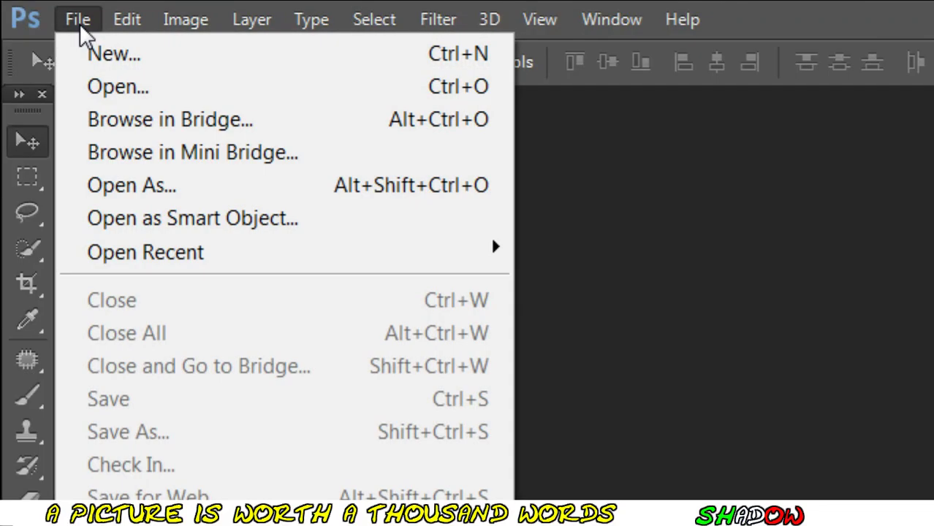
click(234, 187)
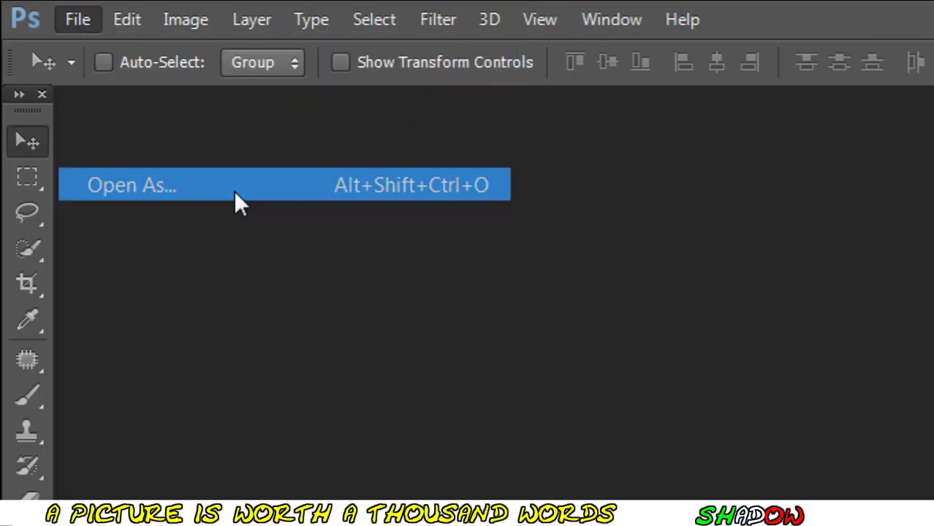
click(410, 223)
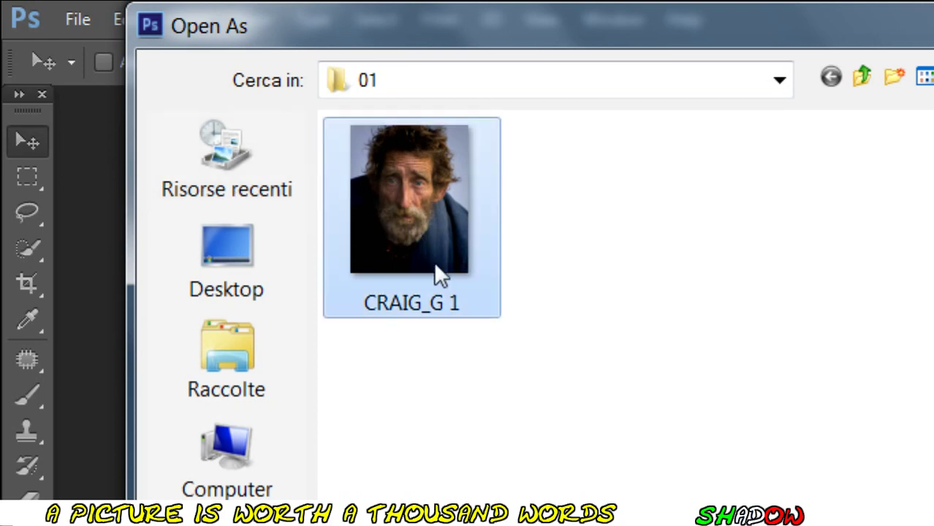
click(291, 448)
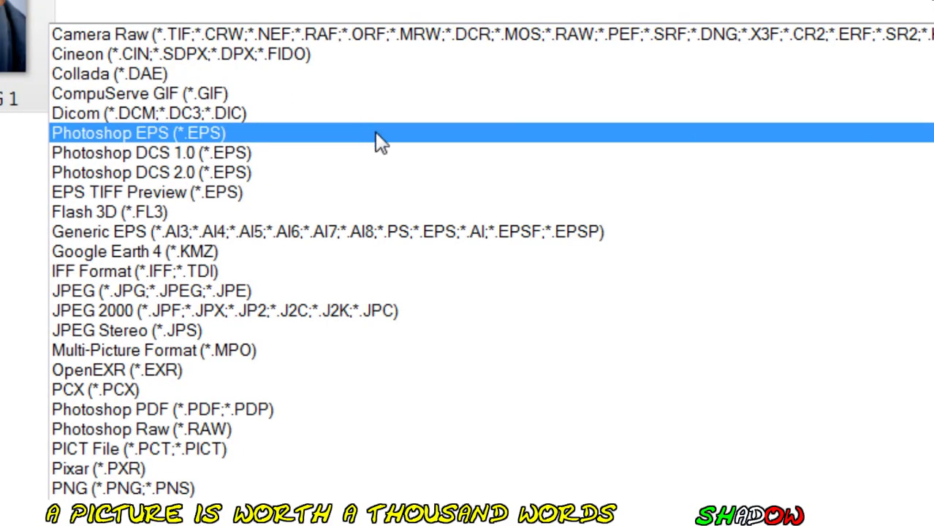
scroll(380, 135, up, 2)
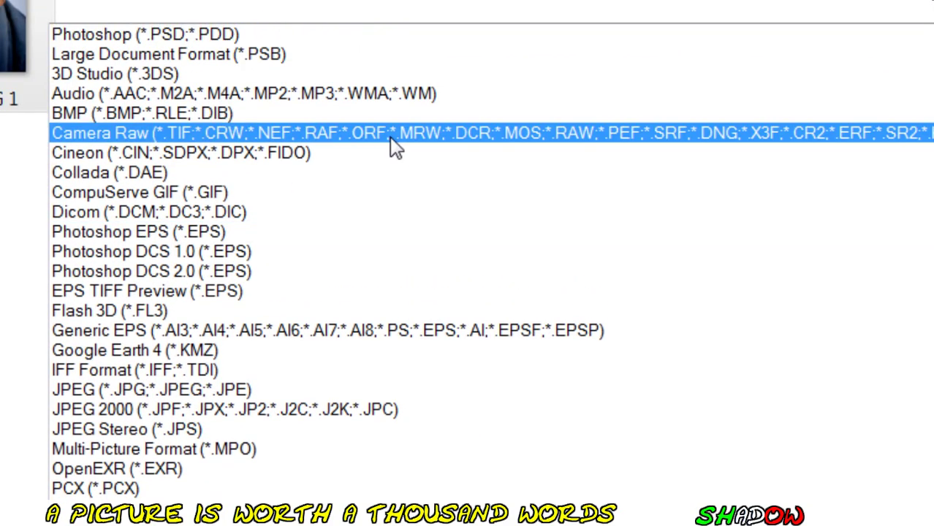
click(390, 136)
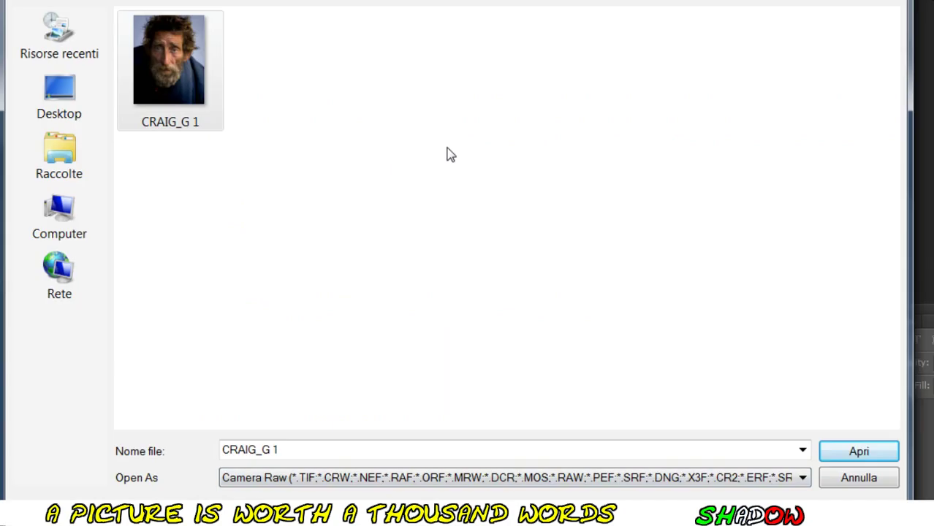
click(826, 450)
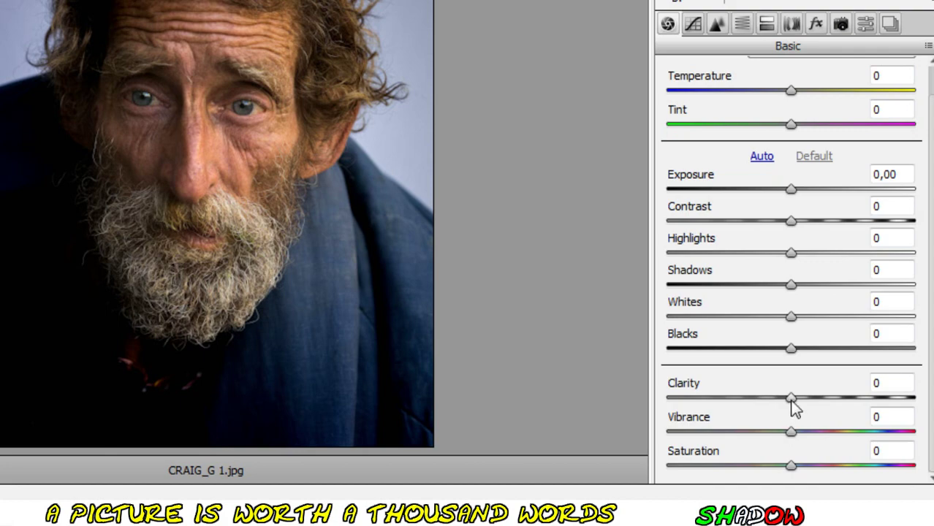
Set Clarity to +68 and Vibrance to +18, and lower Saturation slightly.
drag(792, 403, 876, 407)
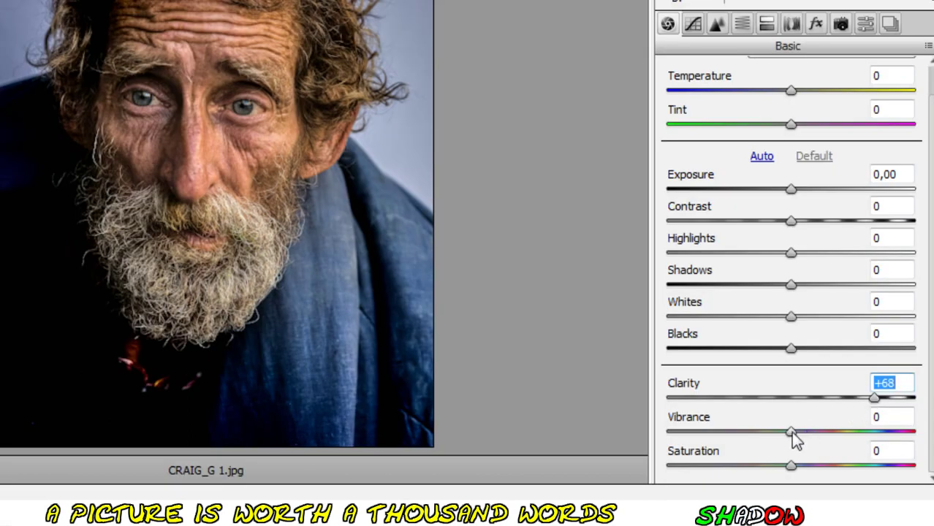
drag(792, 432, 813, 431)
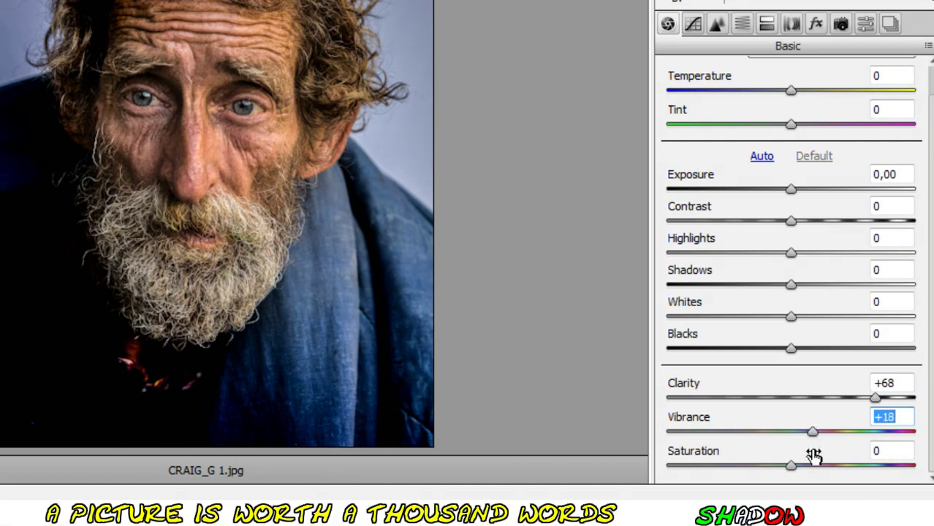
drag(791, 466, 775, 469)
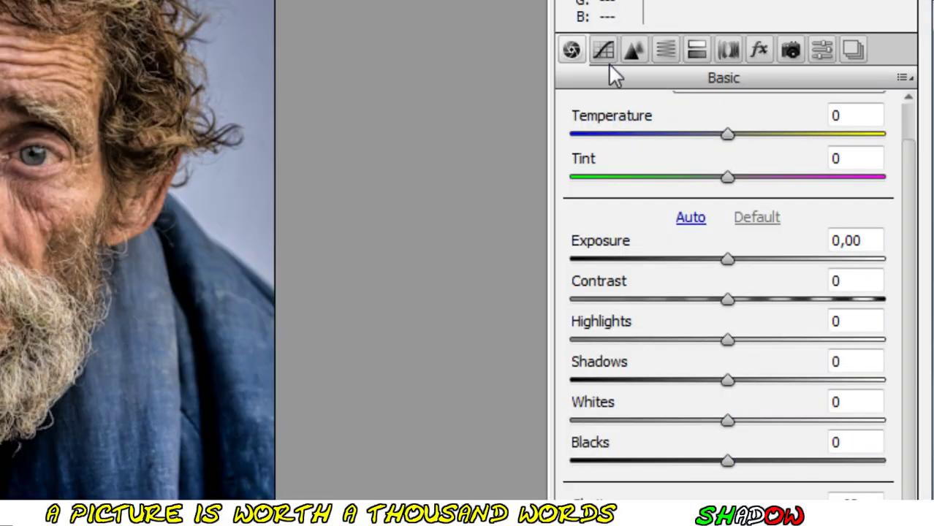
Lift tone curve Darks to +16 and Lights to +7, and set Sharpening Amount to 41.
click(607, 57)
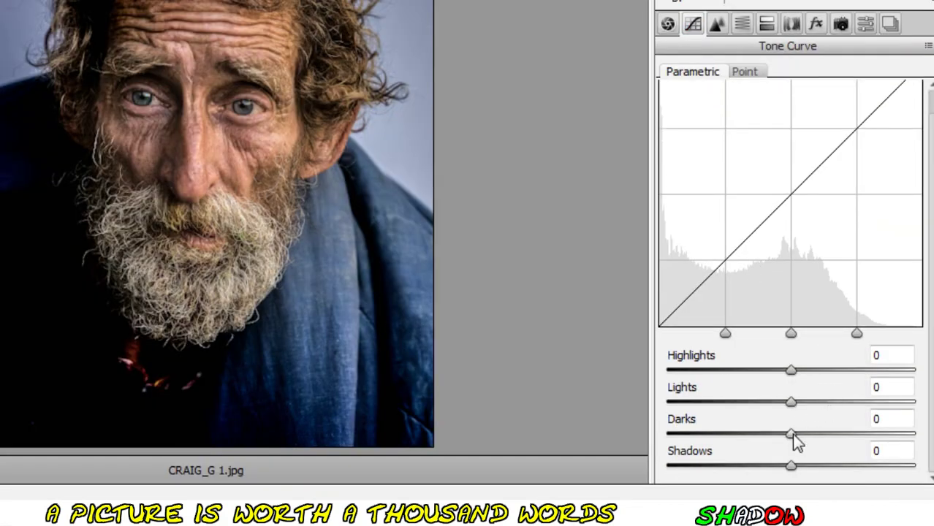
mouse_move(792, 433)
mouse_down()
mouse_move(811, 436)
mouse_move(805, 410)
mouse_up()
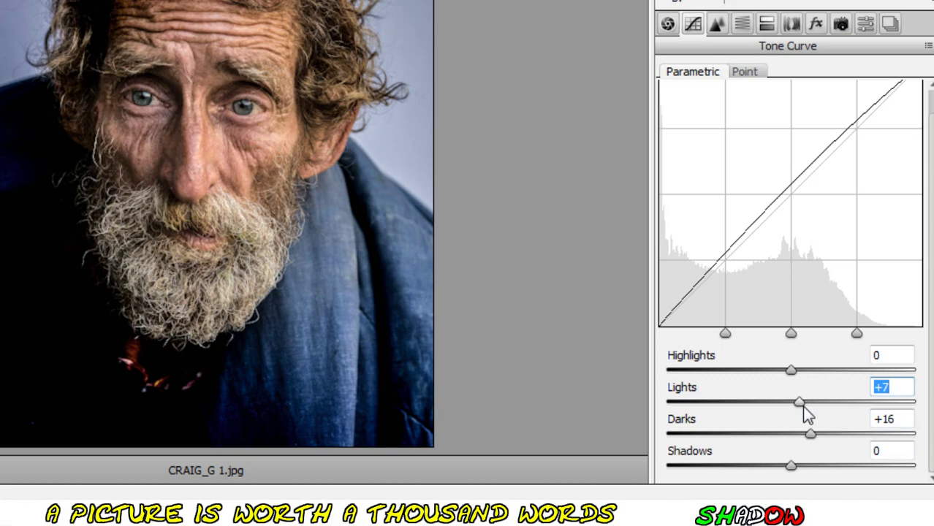
drag(791, 465, 779, 464)
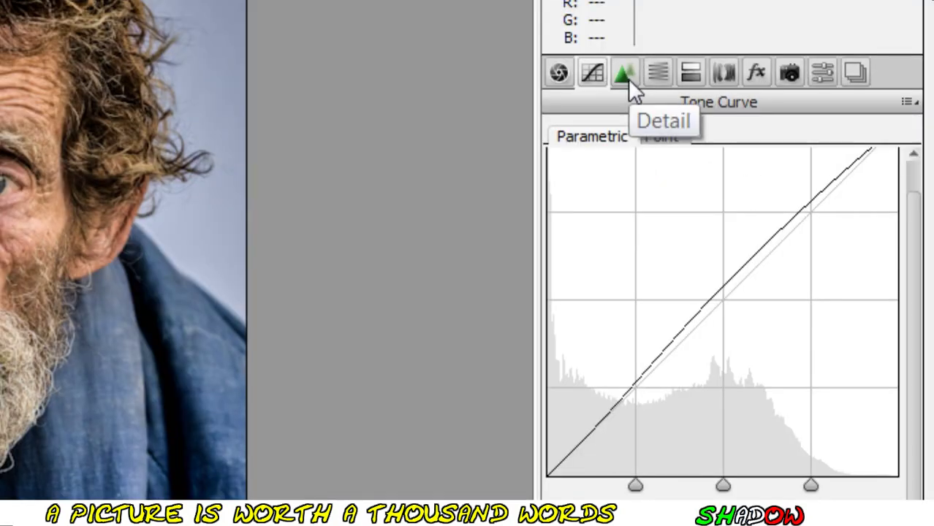
click(627, 77)
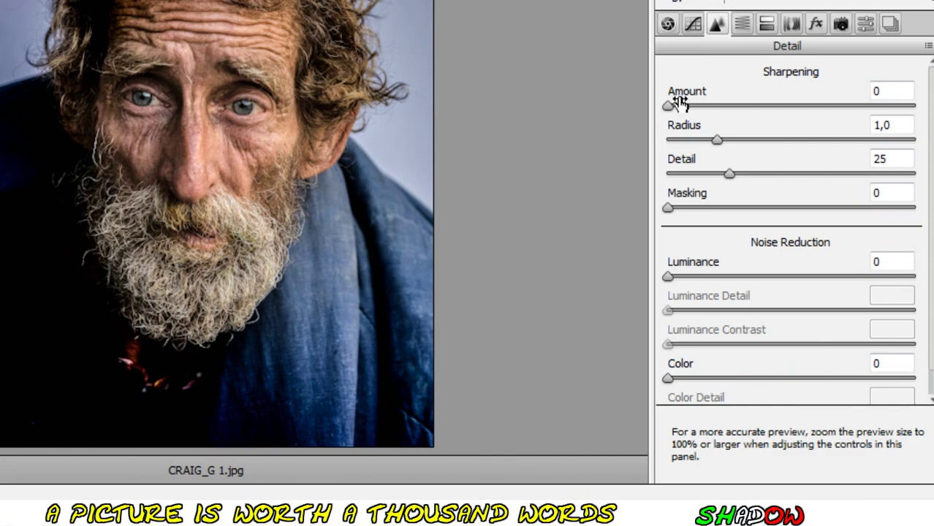
drag(671, 108, 735, 115)
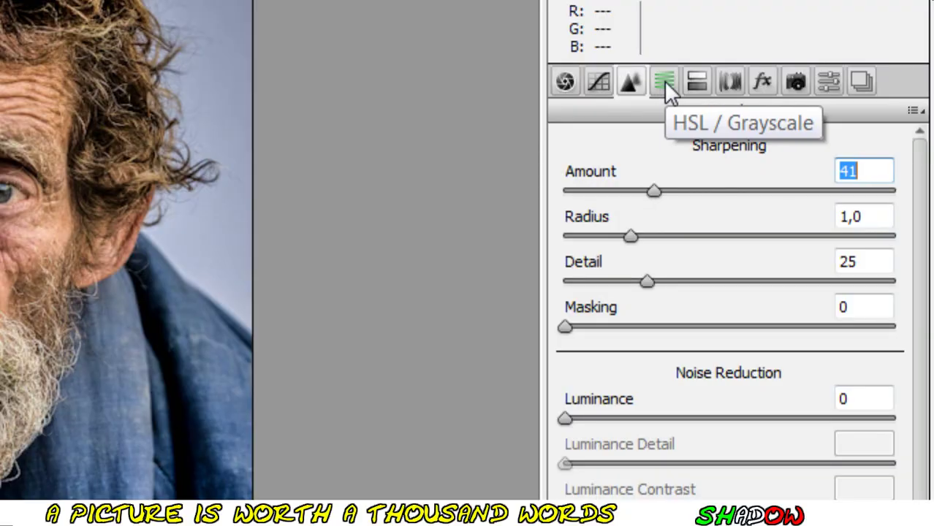
Shift the Blues hue to +10 in HSL/Grayscale.
click(665, 80)
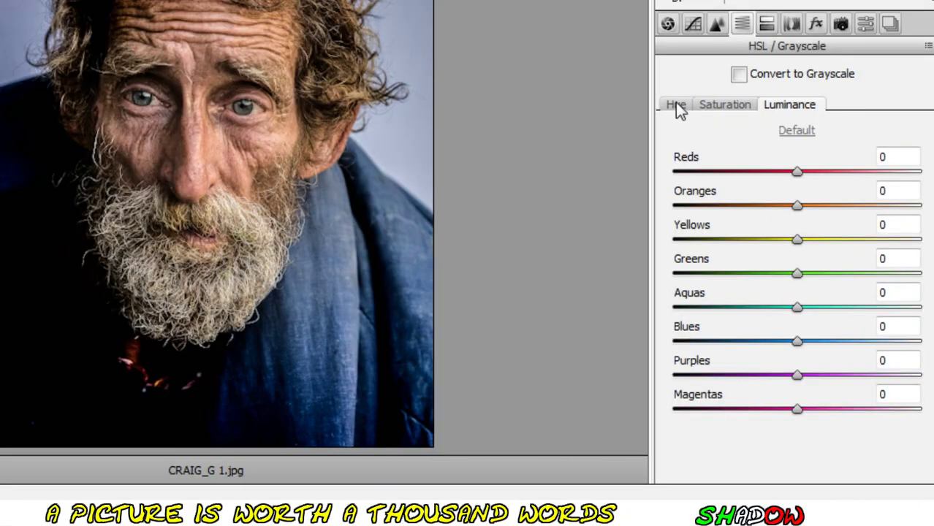
click(676, 106)
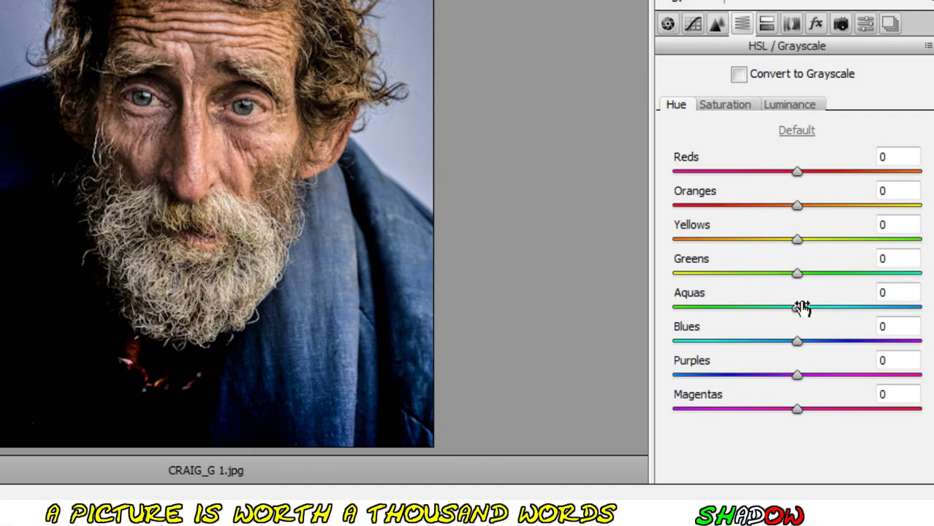
mouse_move(797, 340)
mouse_down()
mouse_move(876, 341)
mouse_move(784, 341)
mouse_move(810, 343)
mouse_up()
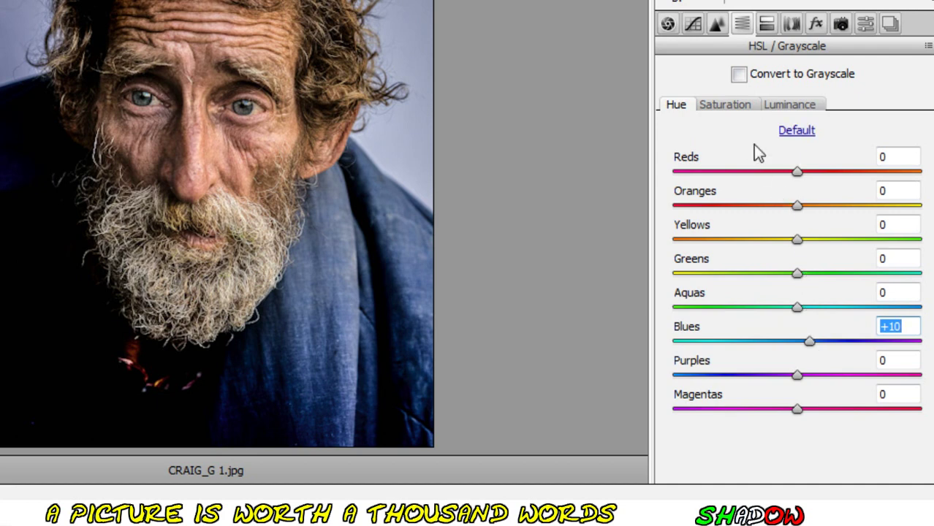
Set Oranges saturation -33 and Blues saturation +24, and raise Blues luminance.
click(734, 106)
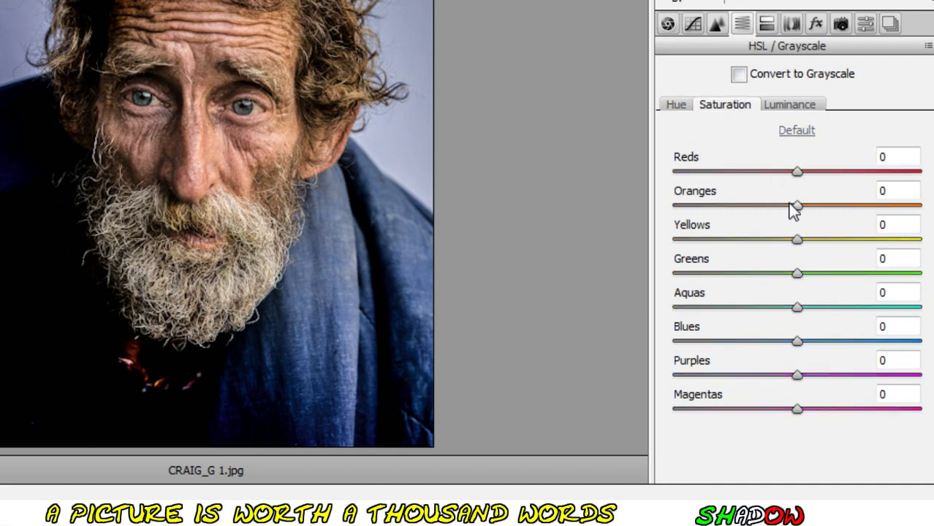
mouse_move(797, 206)
mouse_down()
mouse_move(756, 214)
mouse_move(765, 221)
mouse_move(755, 213)
mouse_up()
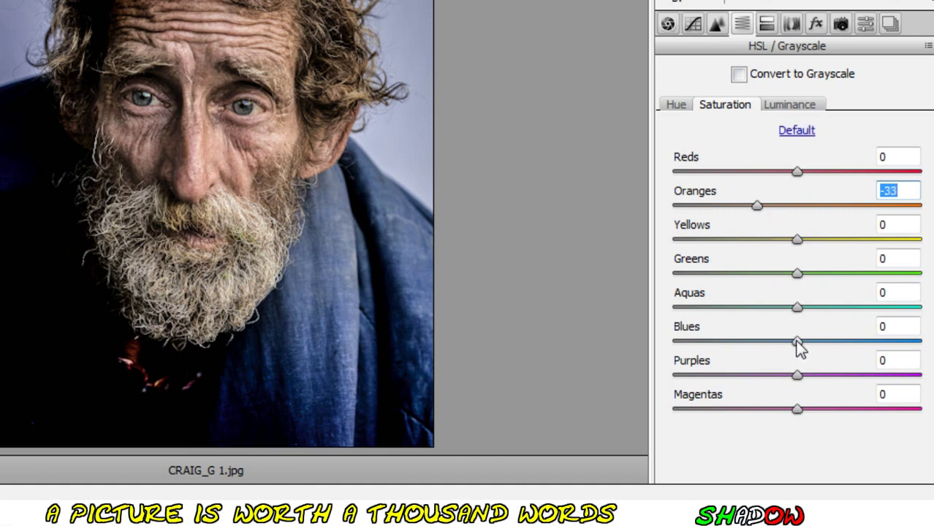
drag(797, 342, 829, 348)
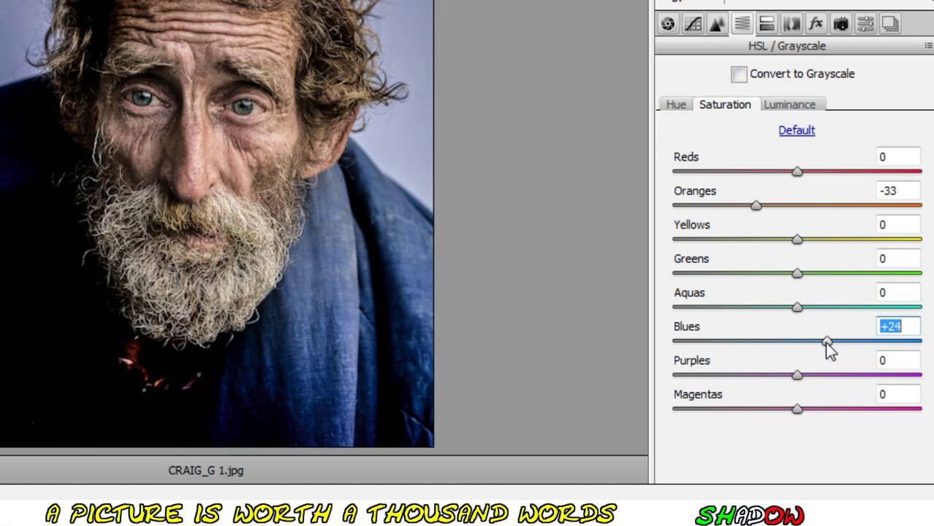
click(797, 108)
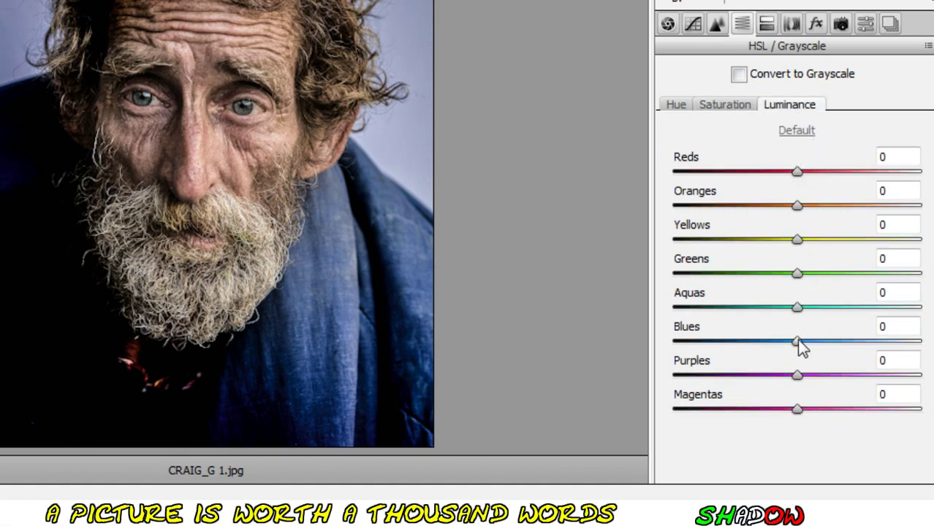
drag(797, 342, 832, 342)
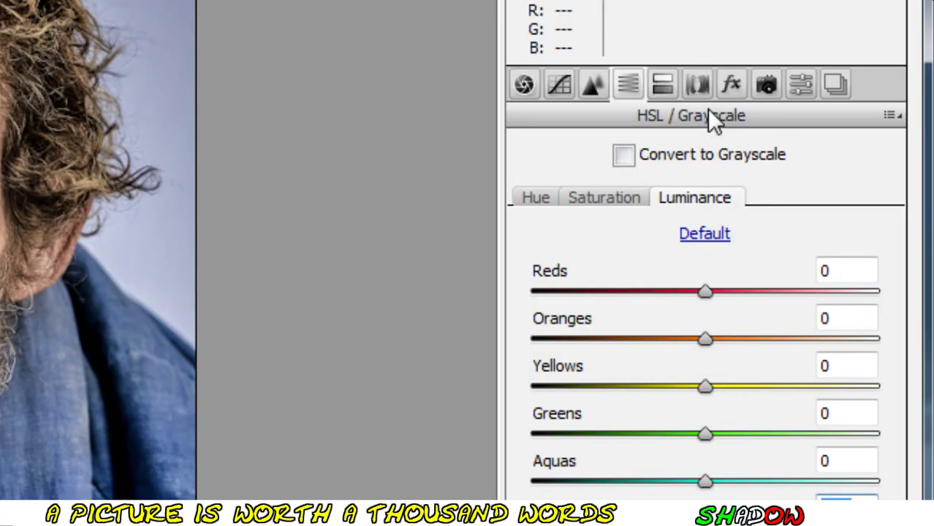
Apply a -81 lens vignette with midpoint 88 and open the image in Photoshop.
click(701, 87)
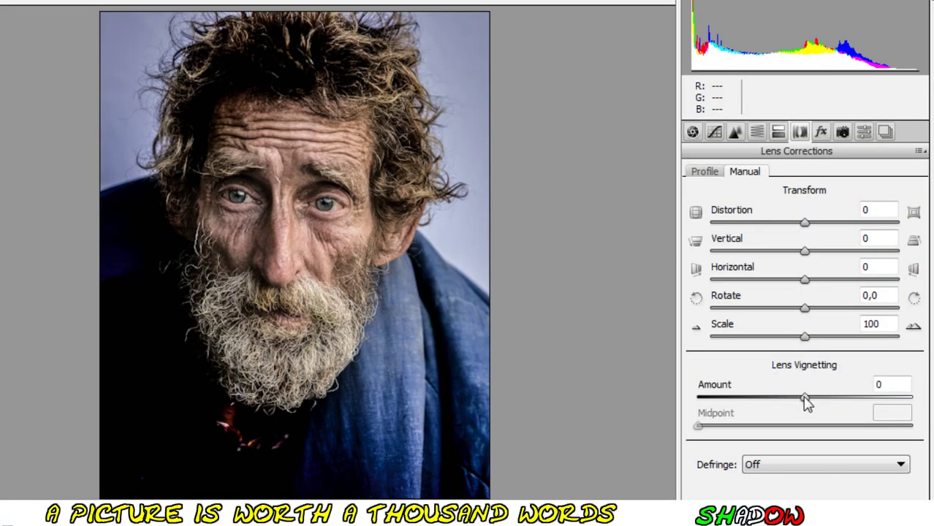
click(805, 399)
drag(805, 399, 743, 403)
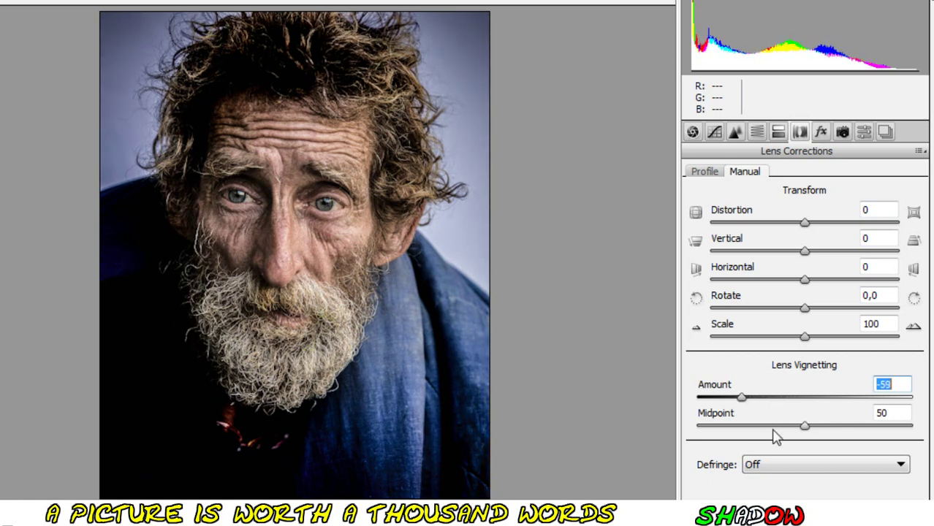
click(805, 426)
drag(809, 426, 887, 427)
drag(742, 399, 719, 399)
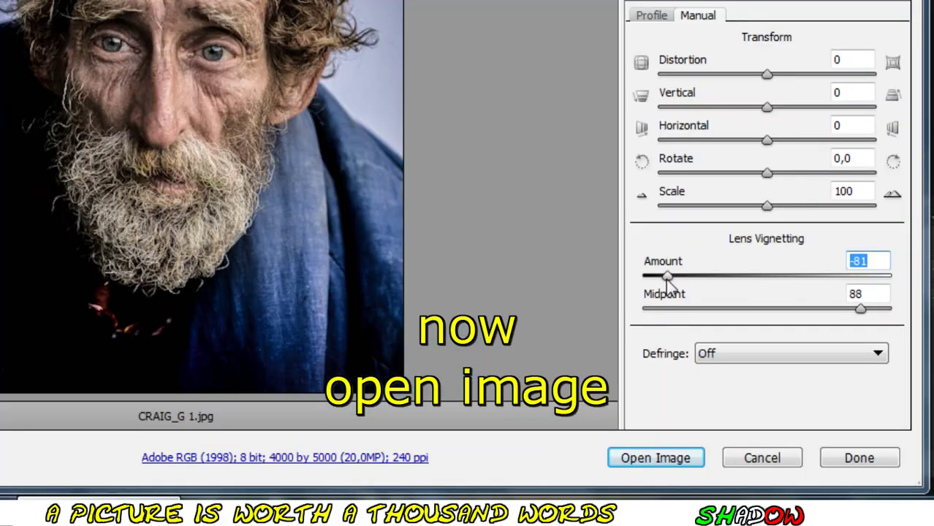
click(656, 454)
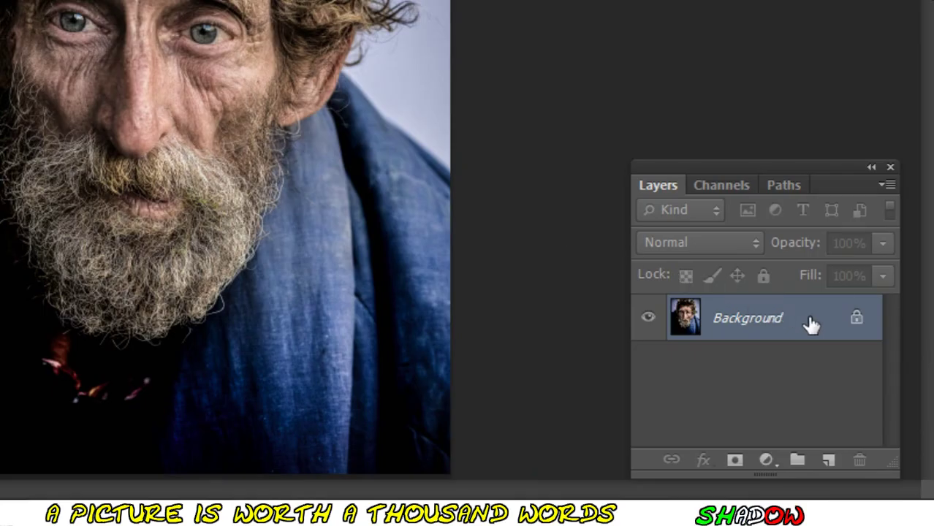
Duplicate the Background layer and set the copy's blend mode to Hard Light.
right_click(808, 320)
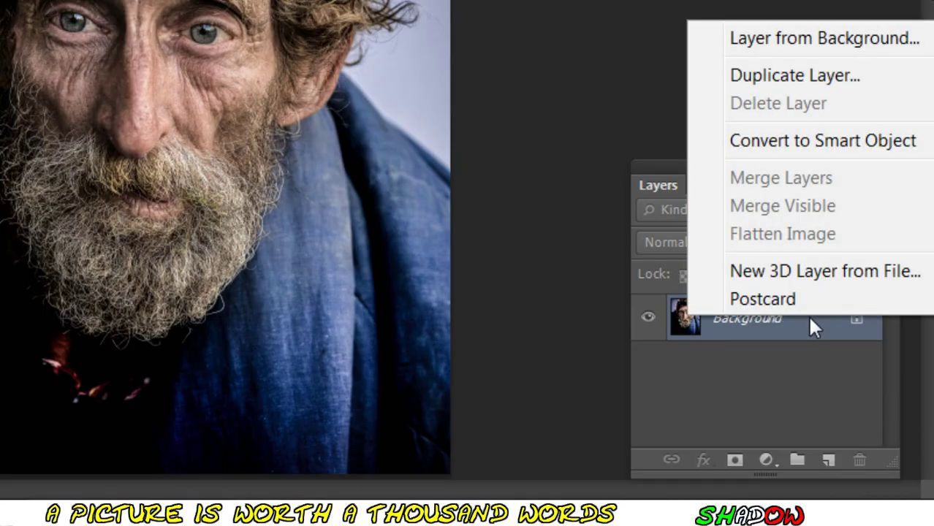
click(761, 77)
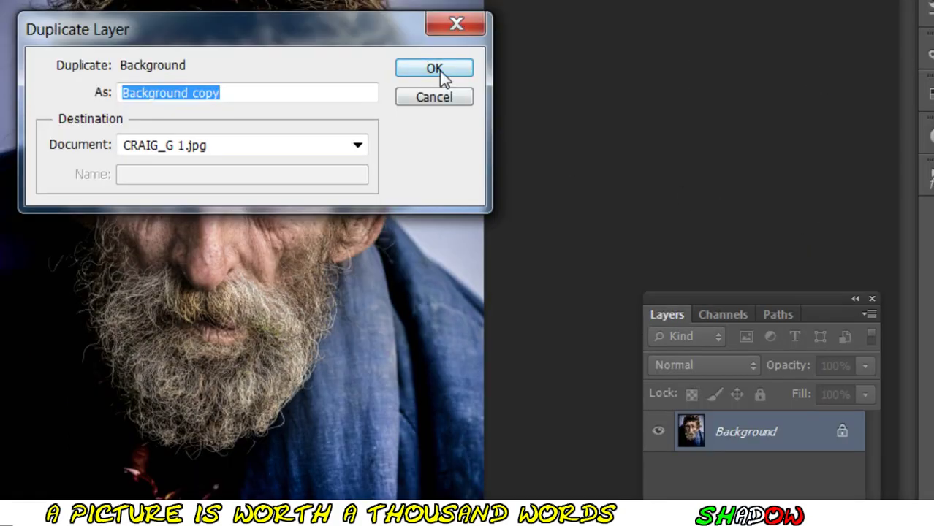
click(440, 70)
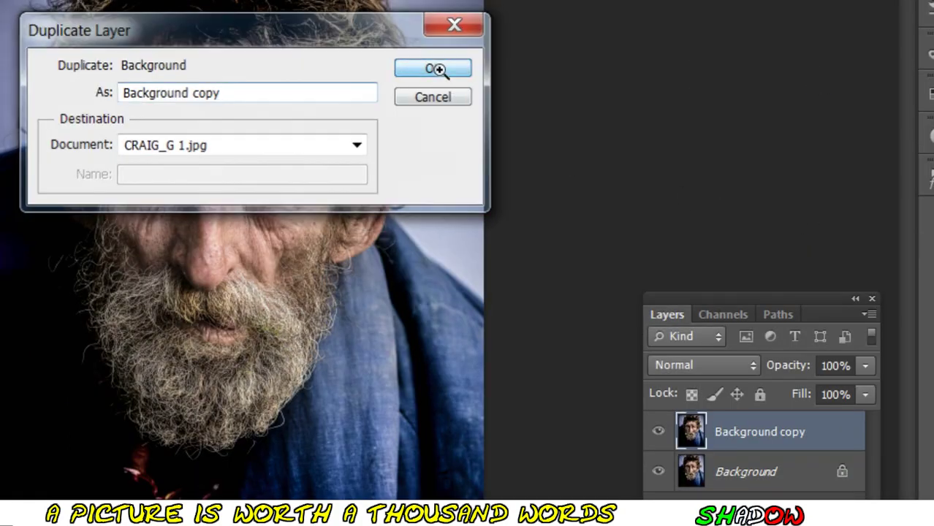
click(678, 212)
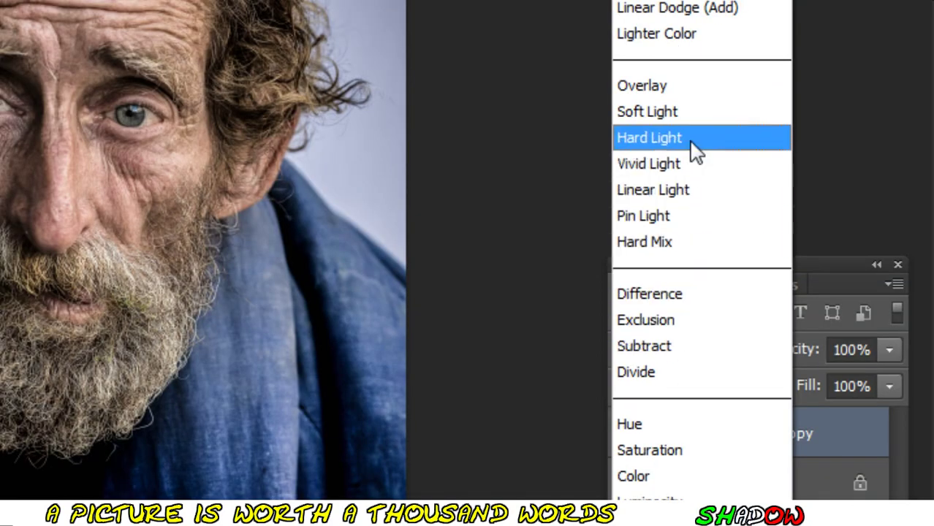
click(687, 139)
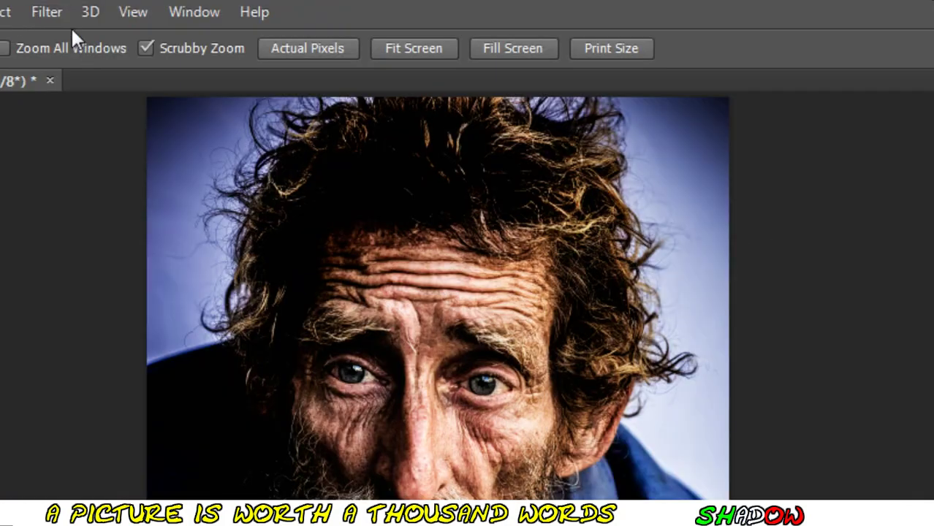
Apply a High Pass filter of about 3.7 px radius to the Background copy.
click(218, 9)
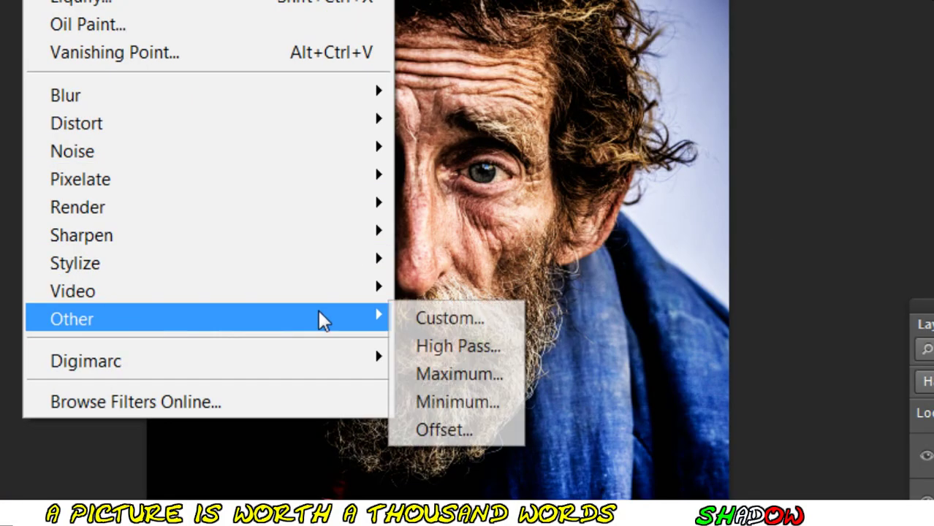
click(475, 351)
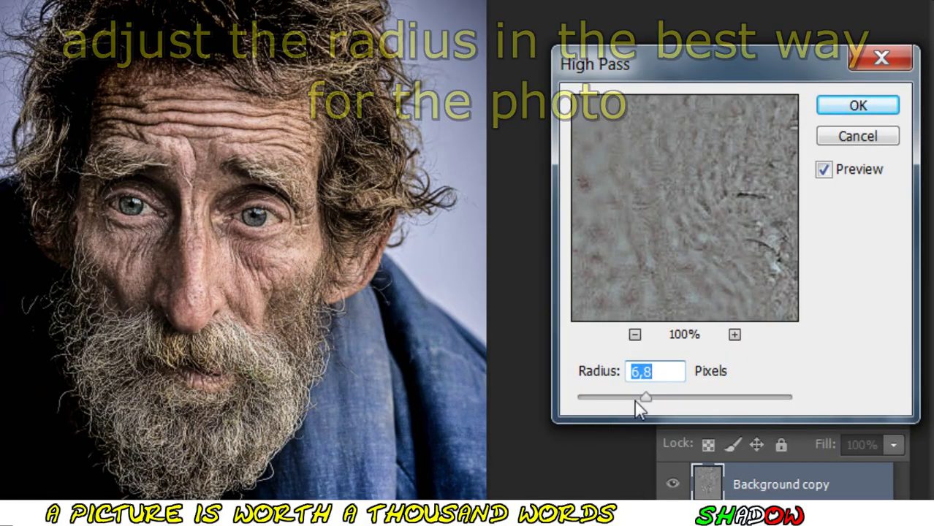
drag(637, 402, 627, 402)
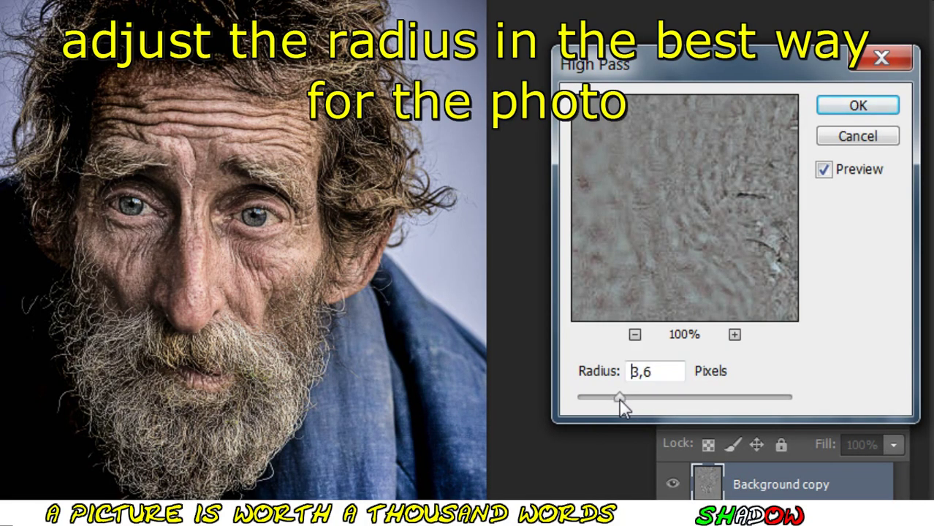
drag(722, 398, 718, 397)
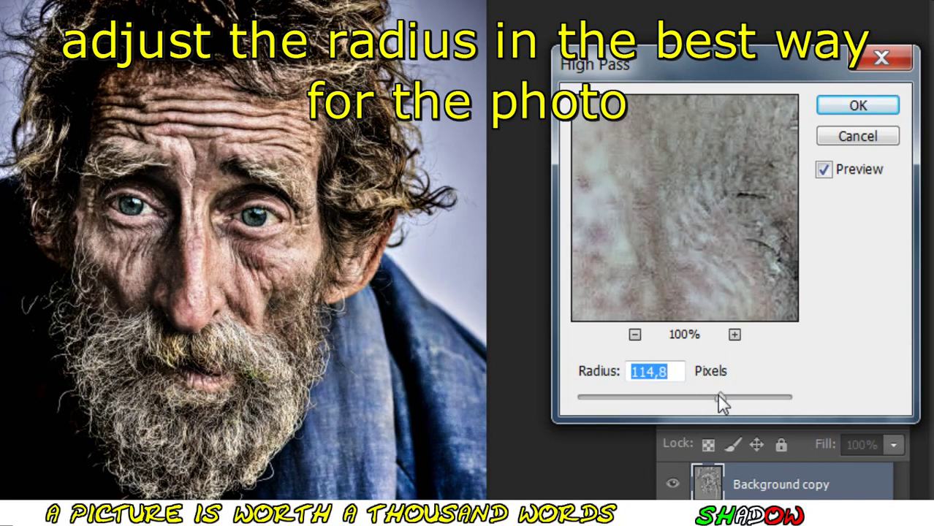
mouse_move(634, 397)
mouse_down()
mouse_move(619, 399)
mouse_move(629, 399)
mouse_up()
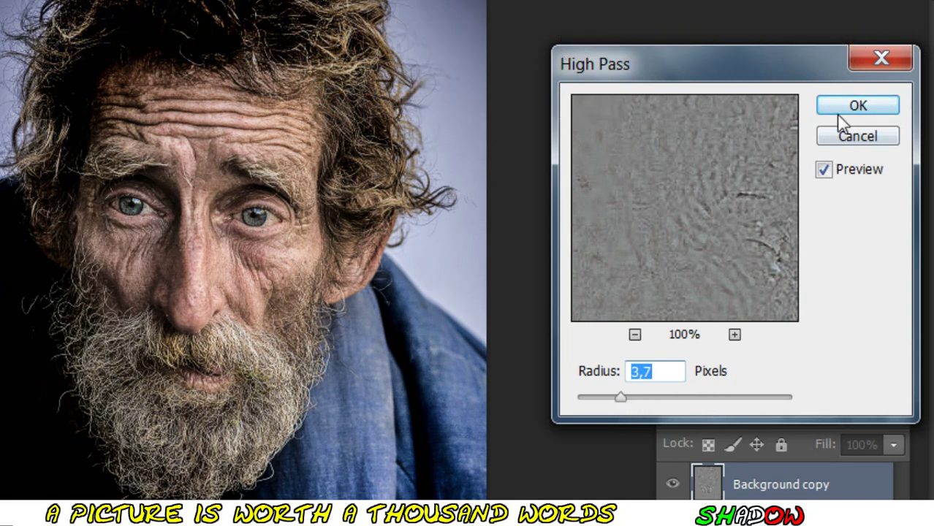
click(857, 107)
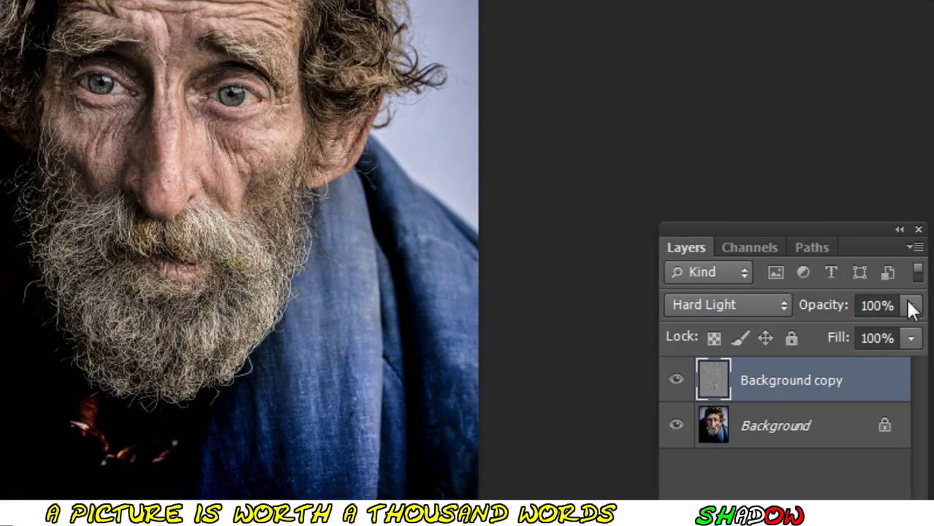
Lower the copy's opacity to about 93% and merge it down into Background.
click(912, 307)
drag(857, 332, 907, 332)
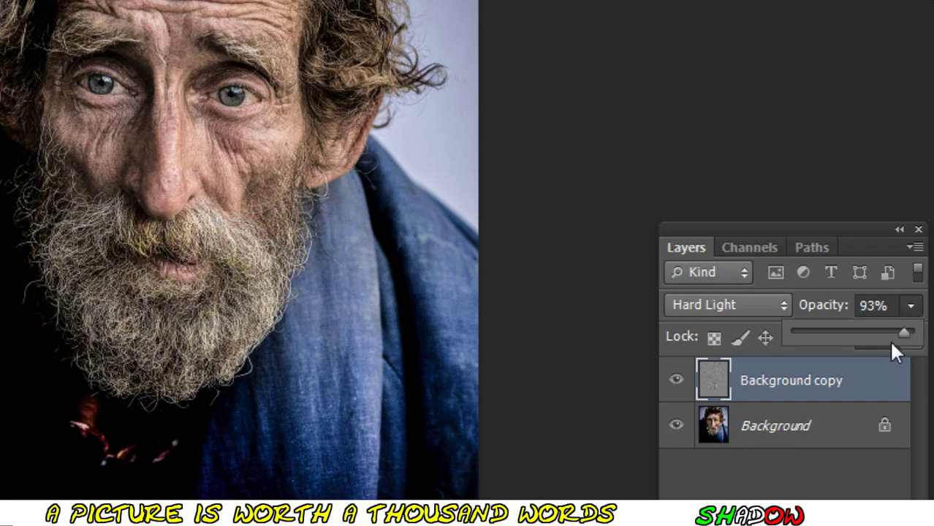
right_click(872, 378)
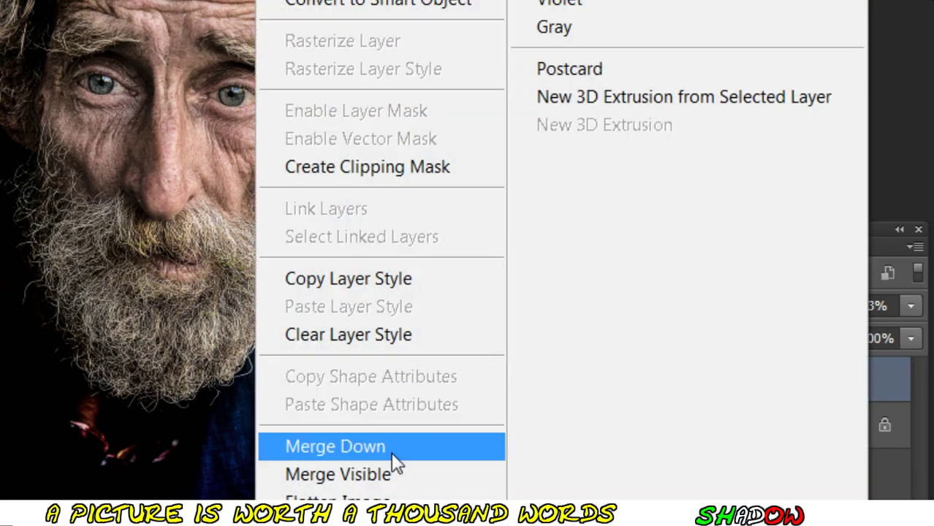
click(389, 452)
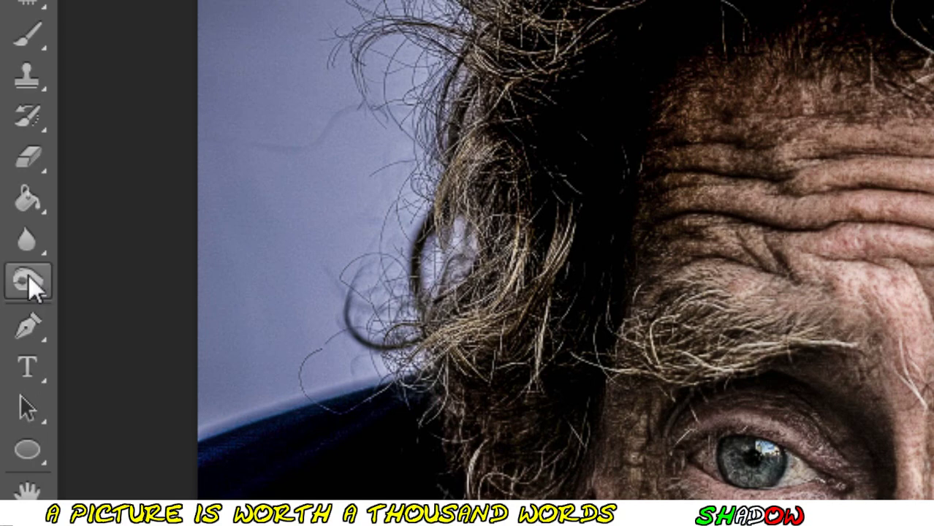
Select the Burn tool and limit its range to Midtones.
right_click(14, 301)
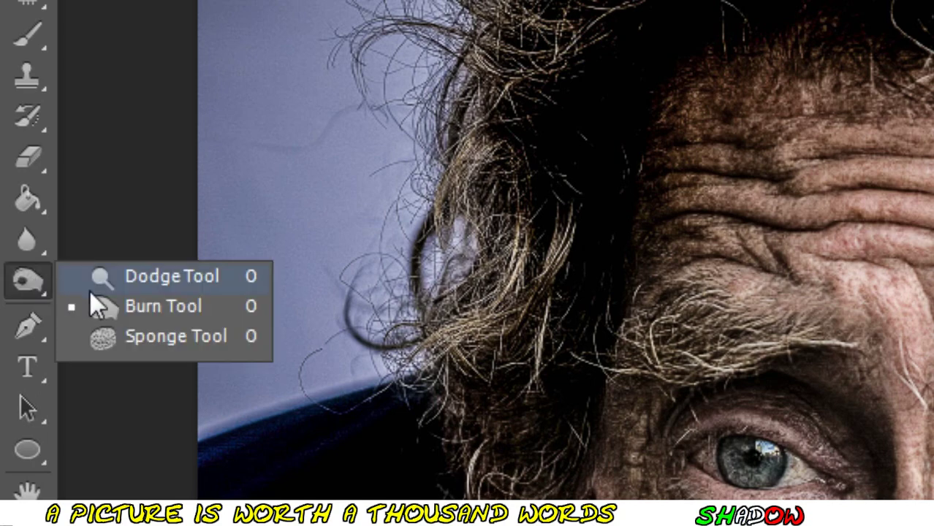
click(155, 307)
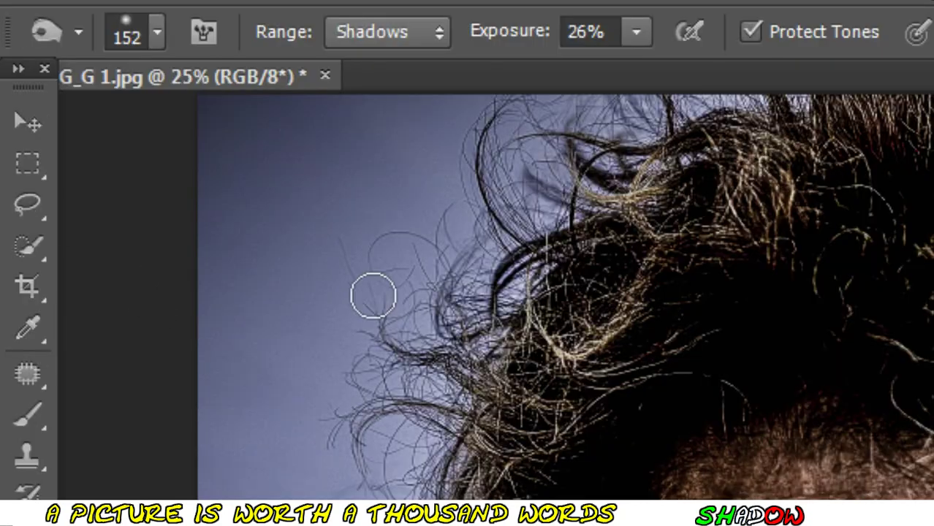
click(370, 42)
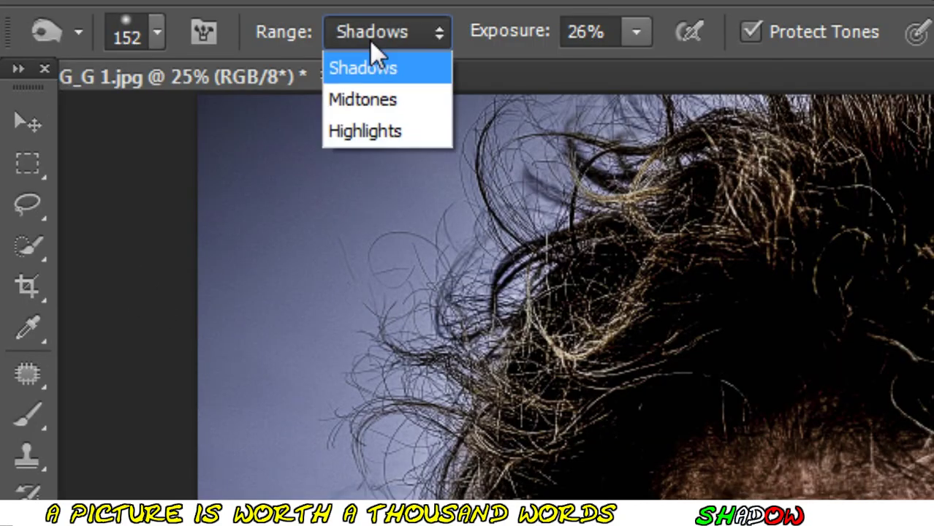
click(399, 98)
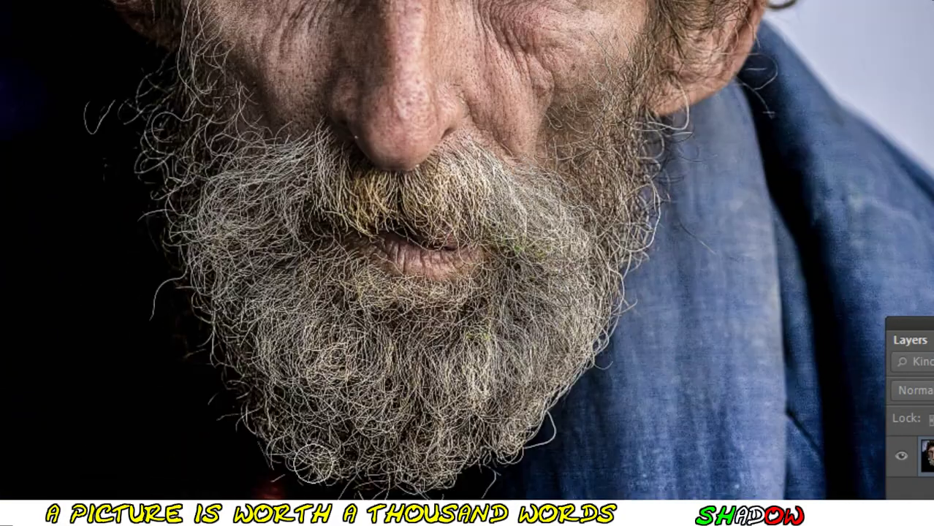
scroll(537, 422, up, 3)
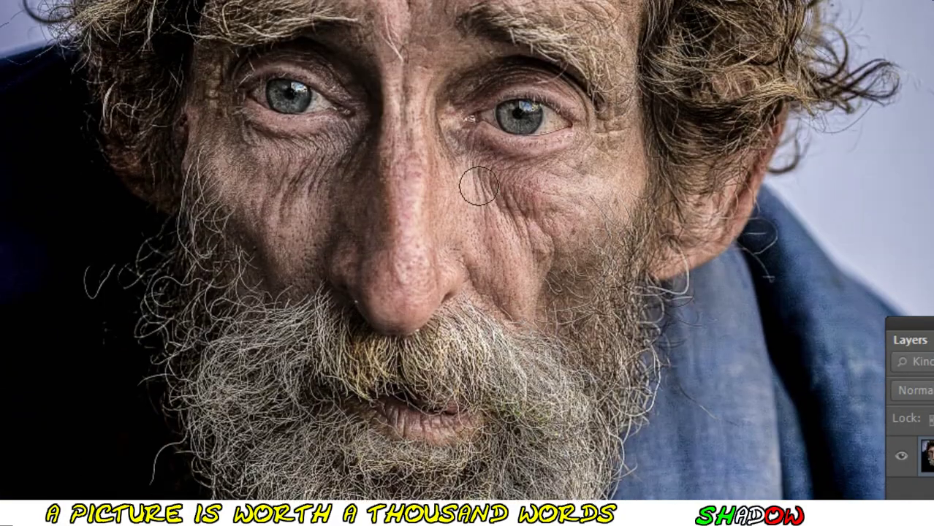
scroll(354, 142, up, 2)
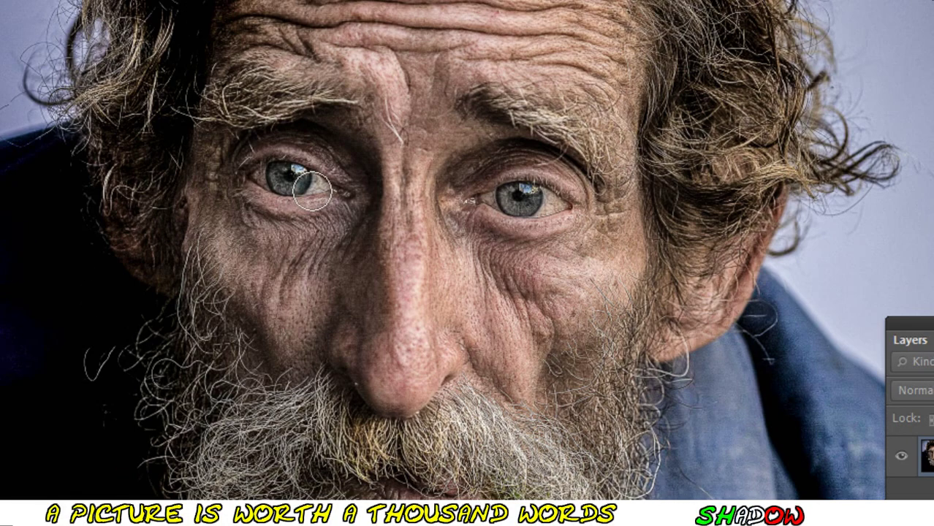
scroll(395, 245, down, 4)
scroll(729, 84, down, 3)
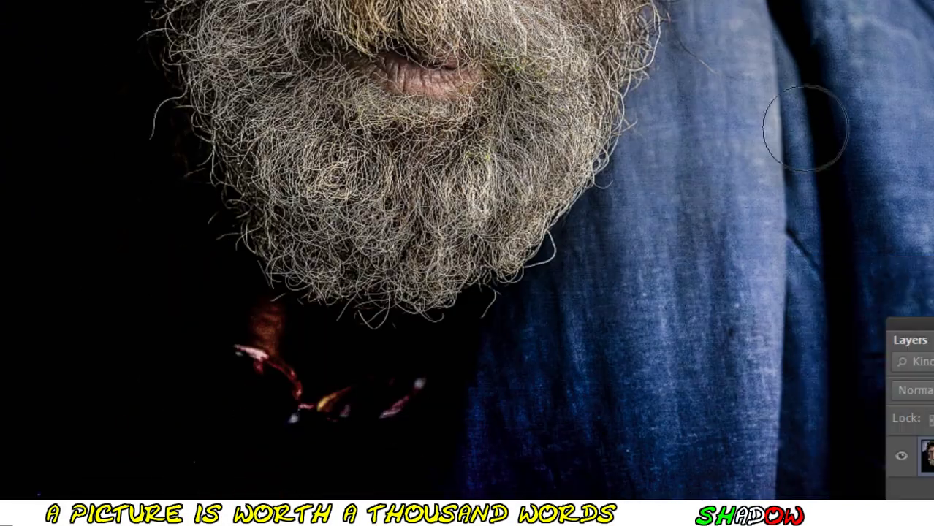
scroll(803, 125, up, 3)
scroll(803, 125, up, 3)
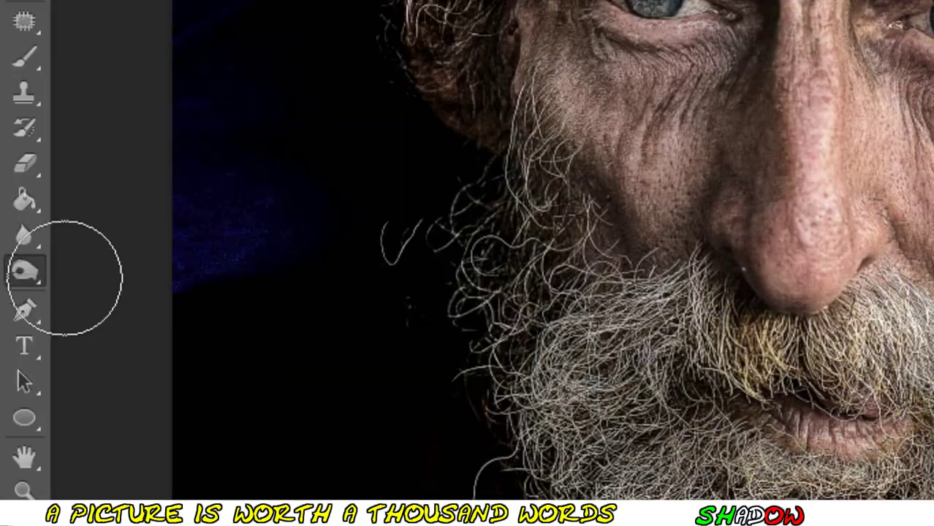
Switch to the Dodge tool and brighten the iris of the right eye.
right_click(22, 270)
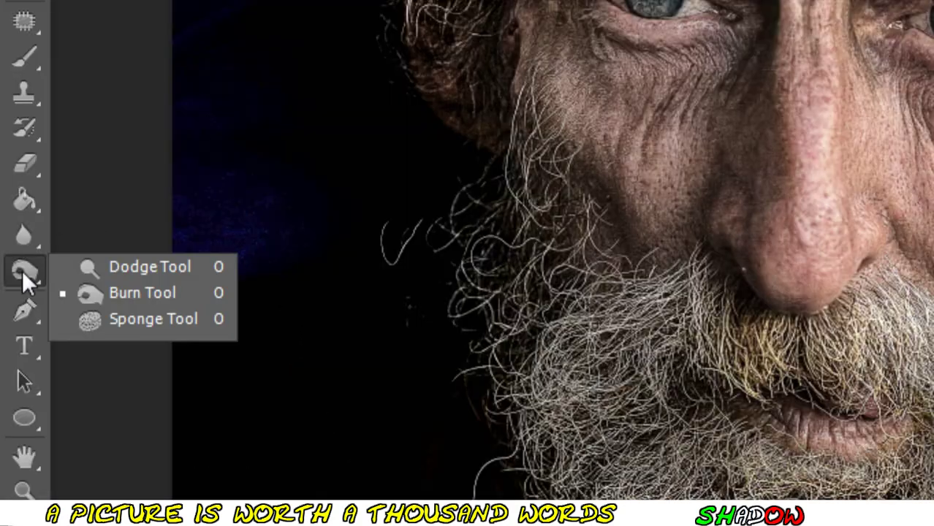
click(157, 269)
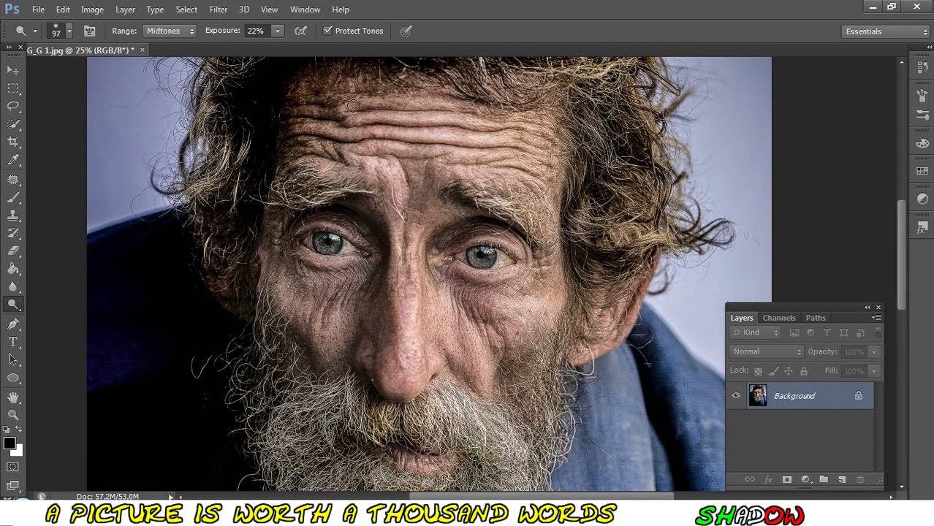
scroll(333, 121, down, 1)
scroll(508, 162, down, 3)
drag(508, 162, 479, 157)
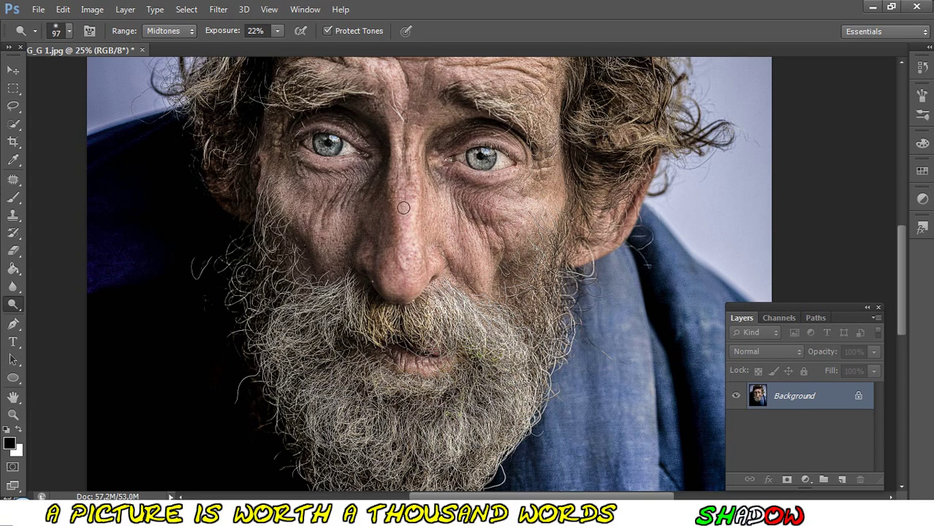
Dodge the face using brush sizes of 166 and then 125.
scroll(388, 208, down, 1)
right_click(523, 248)
text(166)
key(Return)
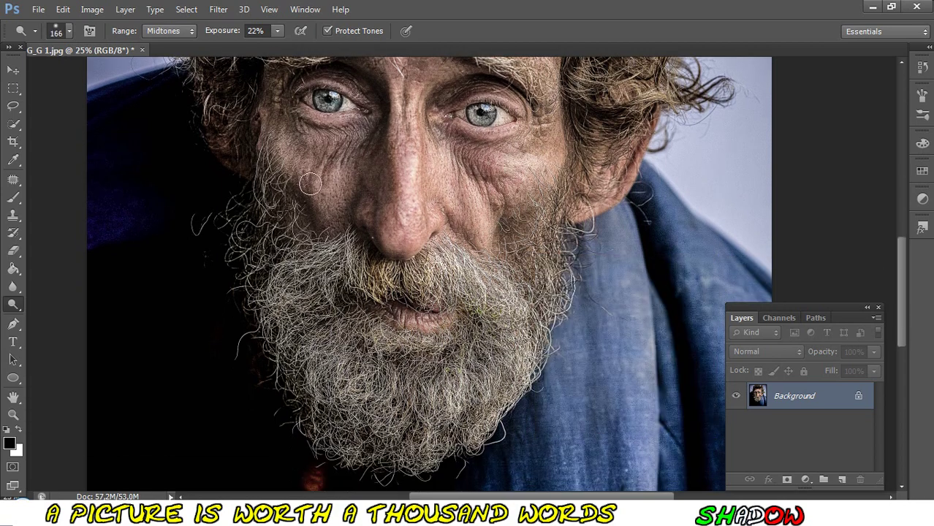
scroll(428, 274, down, 2)
scroll(448, 362, up, 3)
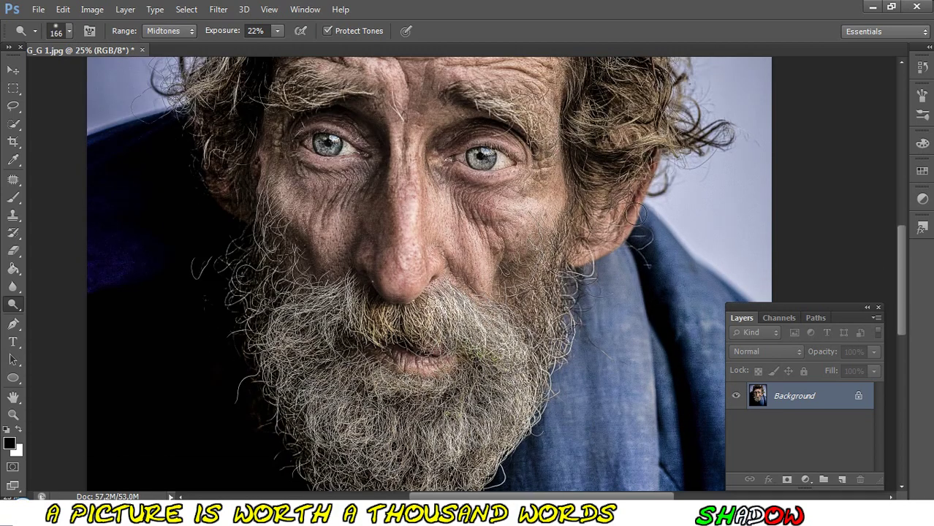
right_click(636, 219)
text(125)
key(Return)
Dodge the hair with a 267 brush and the shirt with a 339 brush.
scroll(633, 289, up, 3)
right_click(632, 289)
text(267)
key(Return)
scroll(439, 329, up, 1)
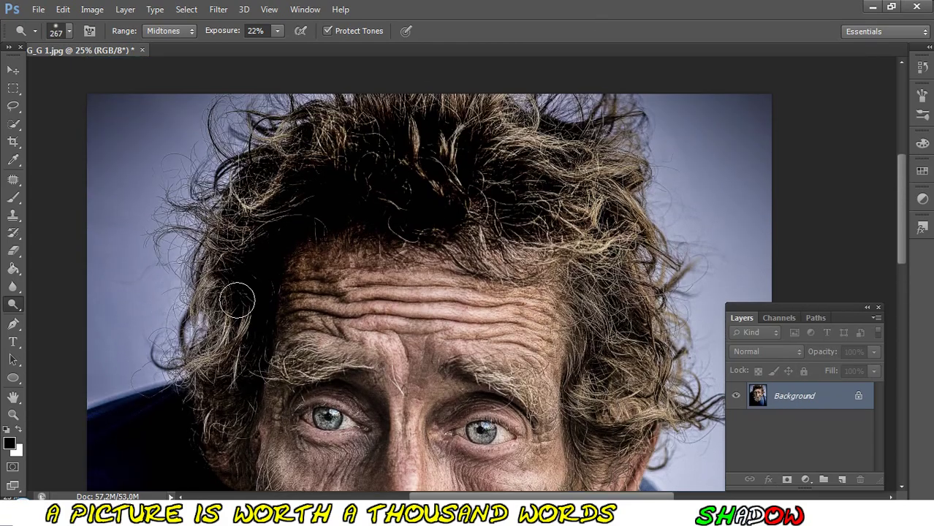
scroll(259, 395, down, 3)
scroll(260, 394, down, 5)
scroll(584, 463, down, 2)
right_click(584, 463)
text(339)
key(Return)
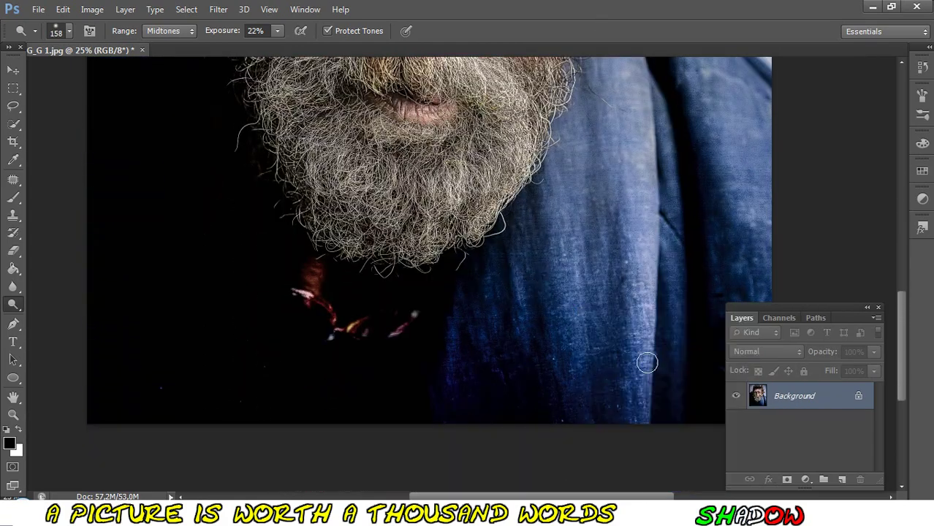
scroll(731, 315, up, 1)
scroll(808, 270, up, 2)
scroll(808, 271, up, 1)
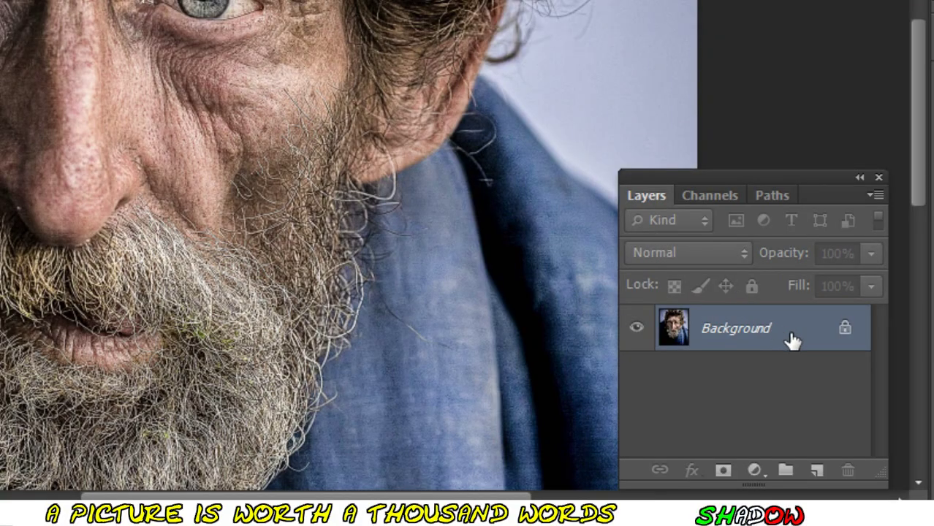
Duplicate the dodged Background layer and set the copy's blend mode to Luminosity.
right_click(791, 336)
click(784, 97)
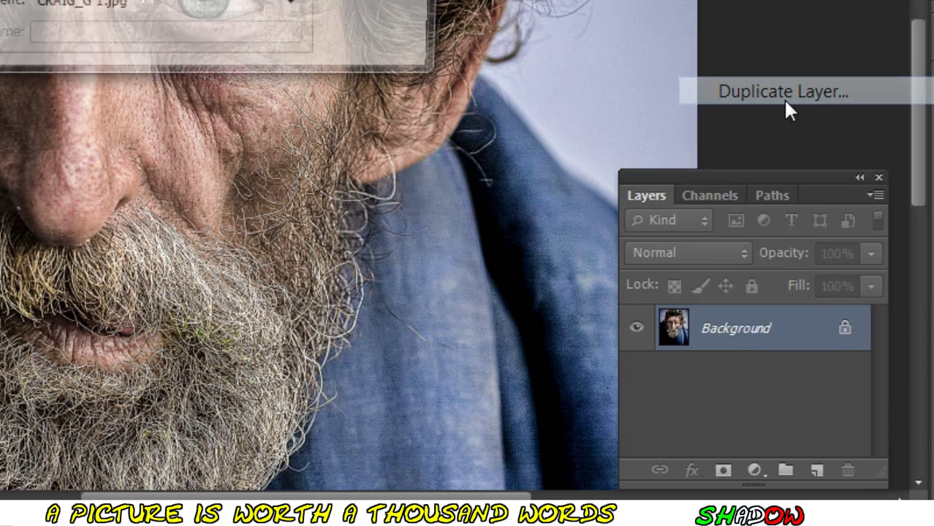
click(507, 103)
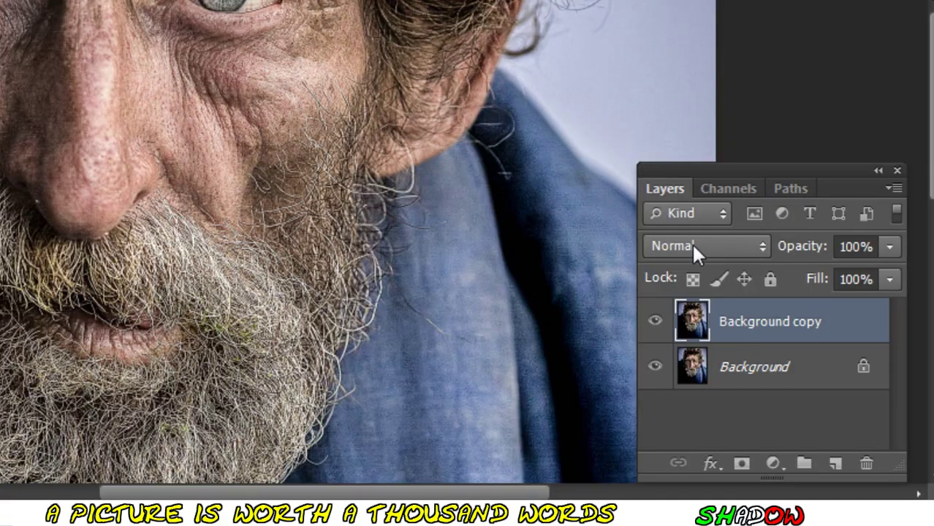
click(693, 245)
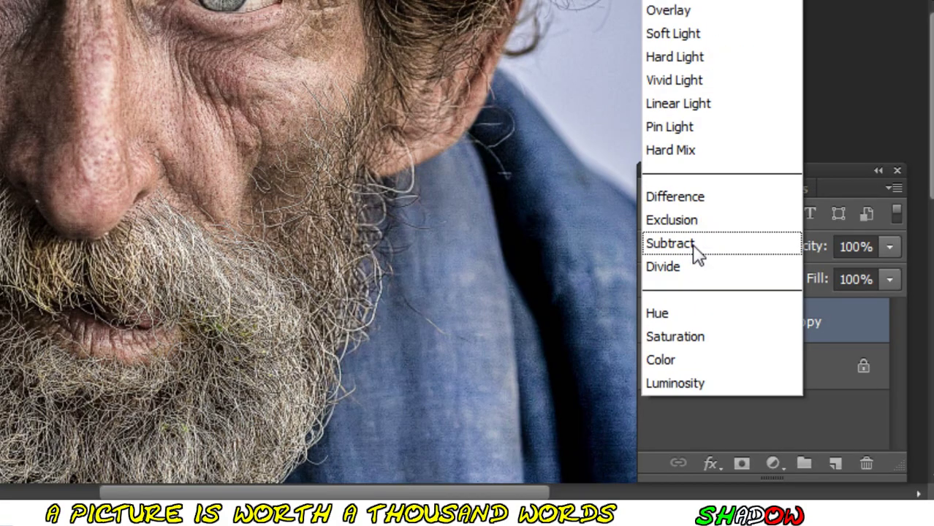
click(720, 380)
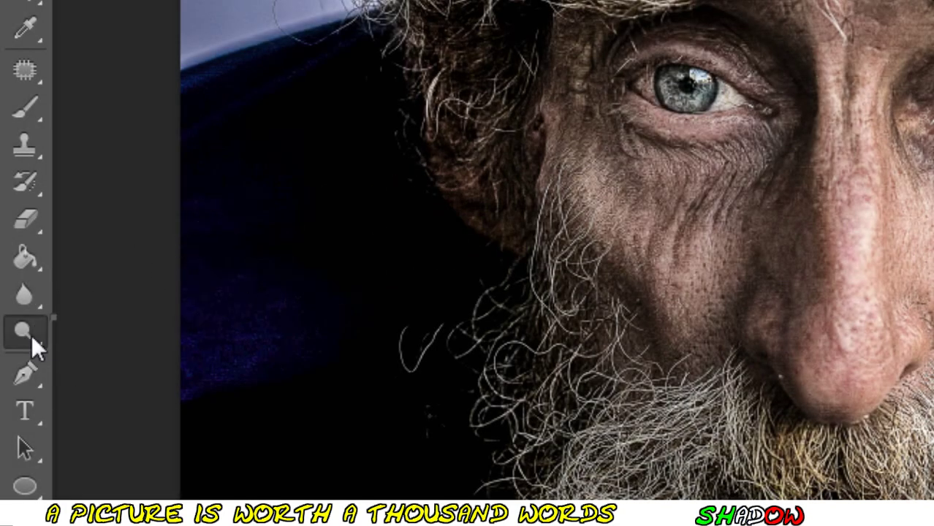
Select the Dodge Tool with Range set to Highlights and Exposure at 17%.
right_click(31, 335)
click(164, 330)
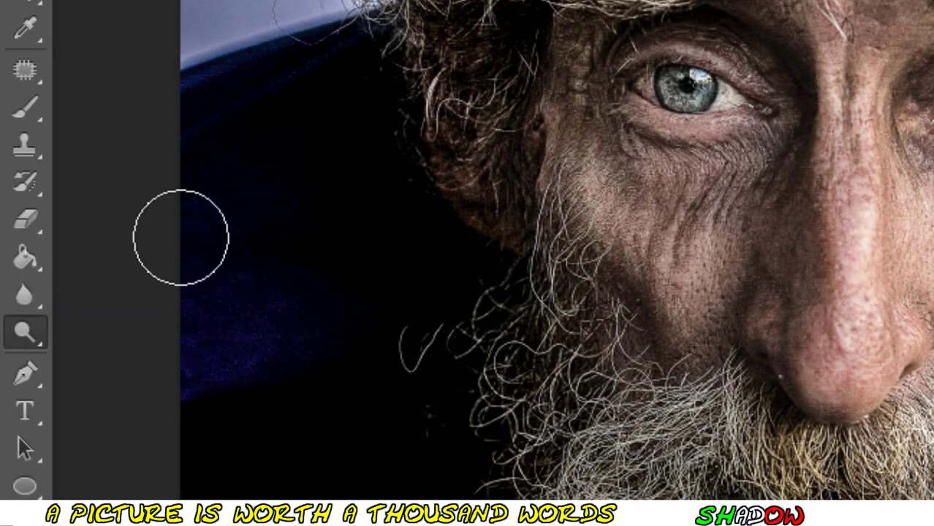
click(364, 35)
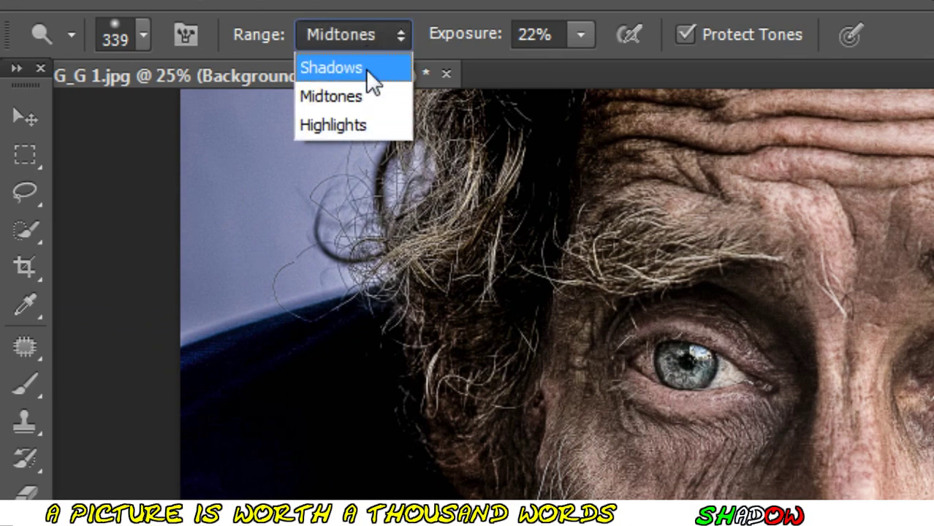
click(366, 124)
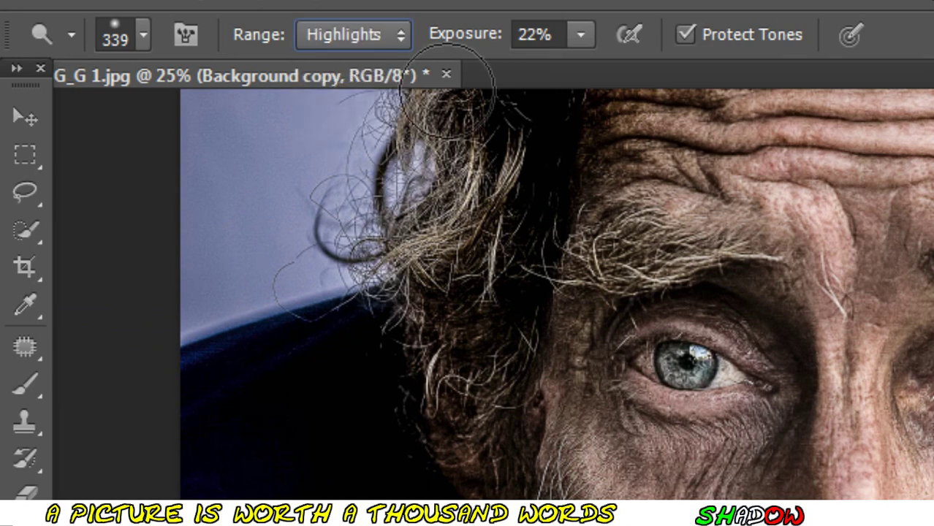
click(553, 33)
scroll(552, 33, down, 5)
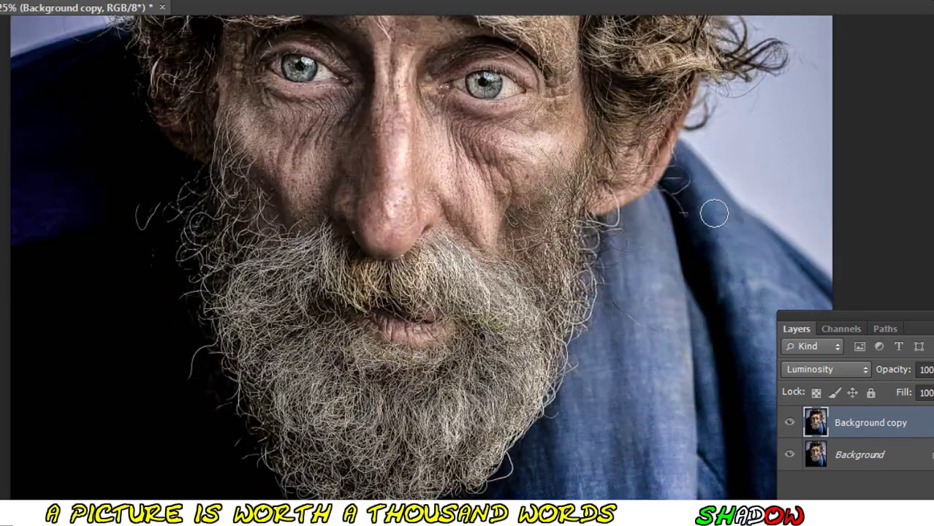
Dodge the highlights across the face, beard and scarf, checking the brush settings.
right_click(695, 117)
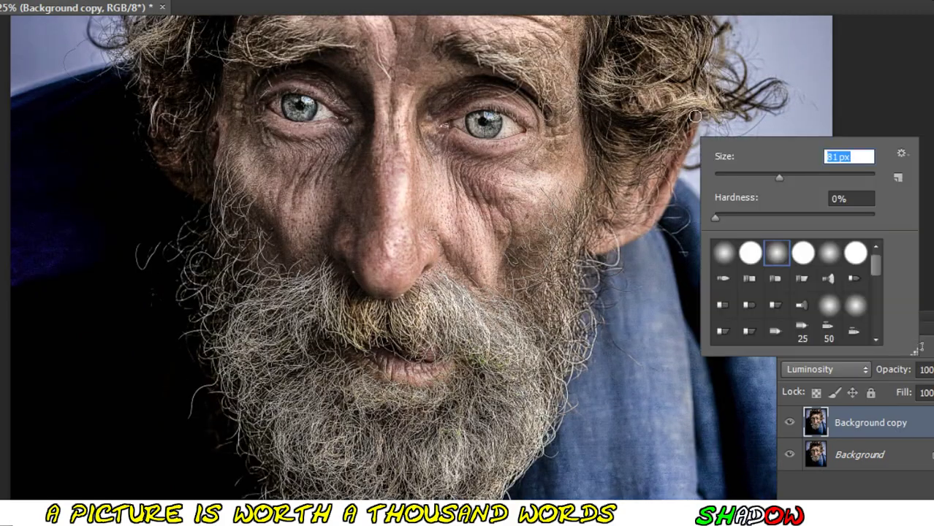
key(Escape)
scroll(589, 443, down, 5)
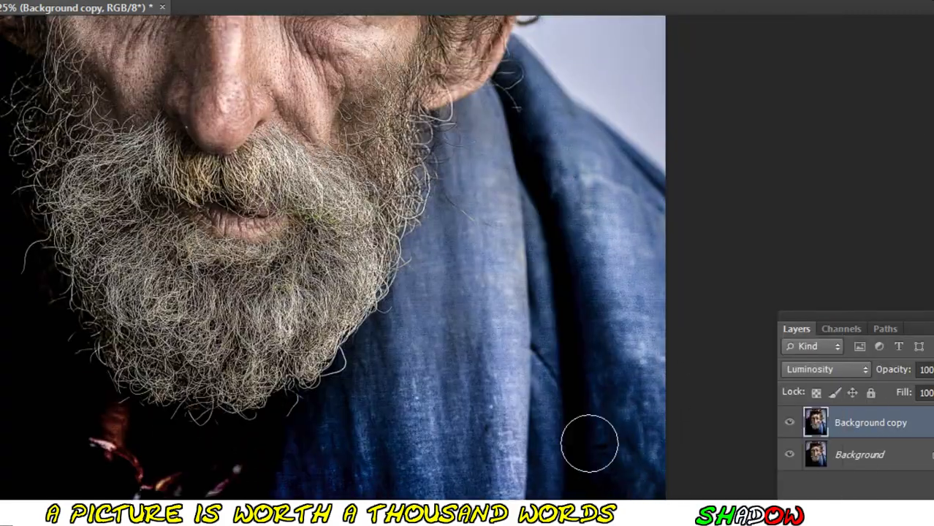
scroll(589, 443, up, 5)
right_click(189, 256)
key(Escape)
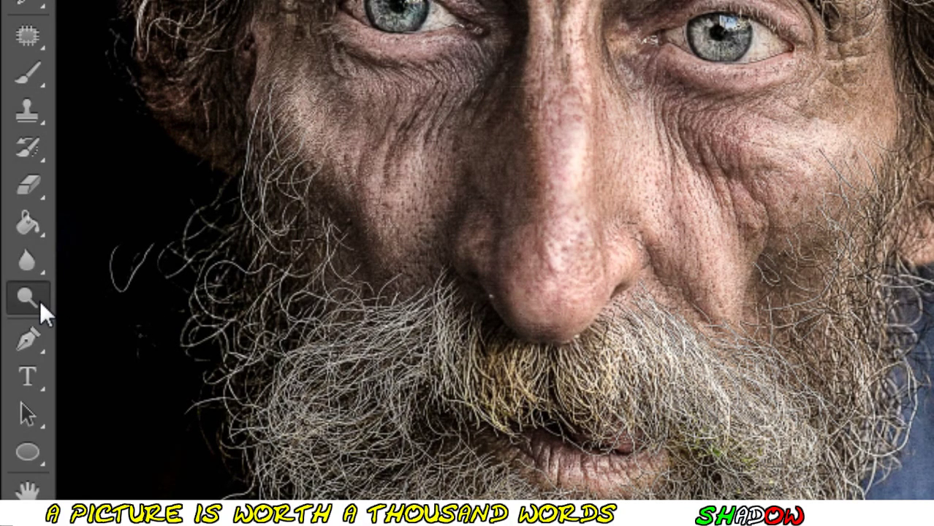
Select the Burn Tool with Range set to Shadows.
click(31, 297)
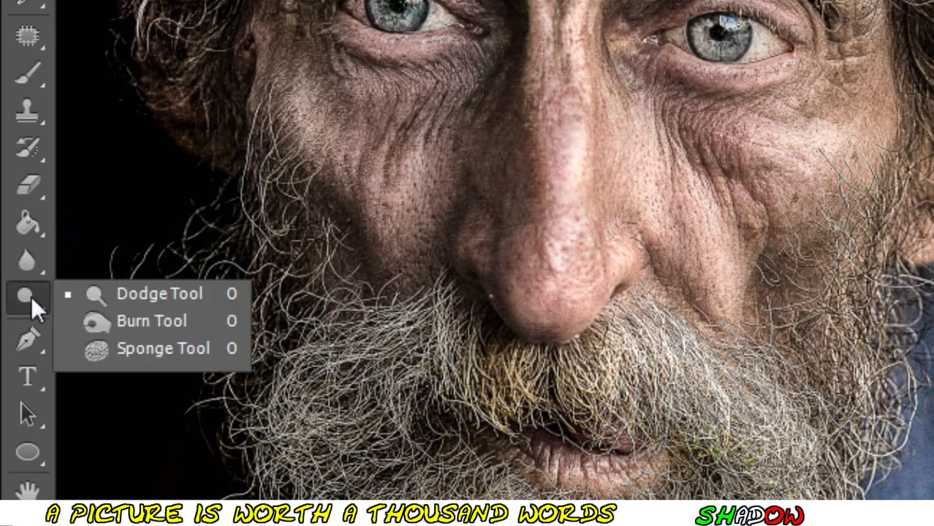
click(189, 327)
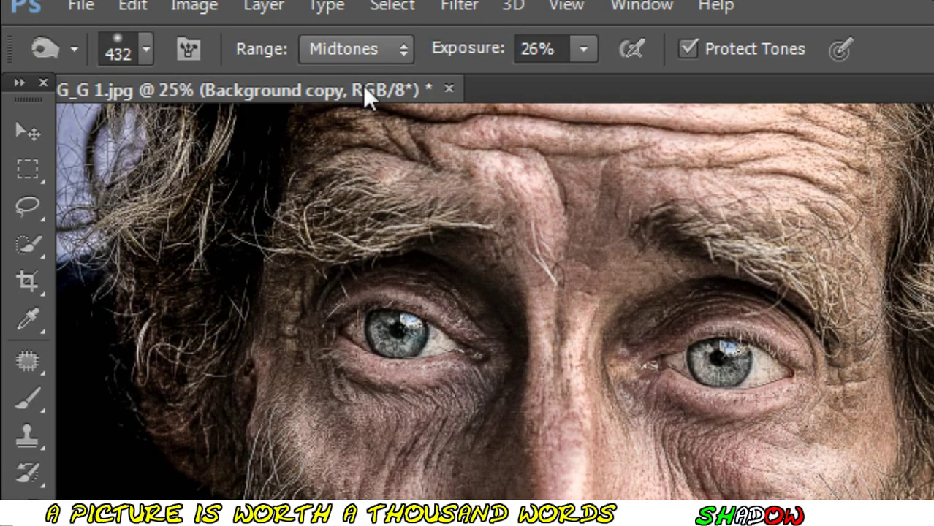
click(366, 55)
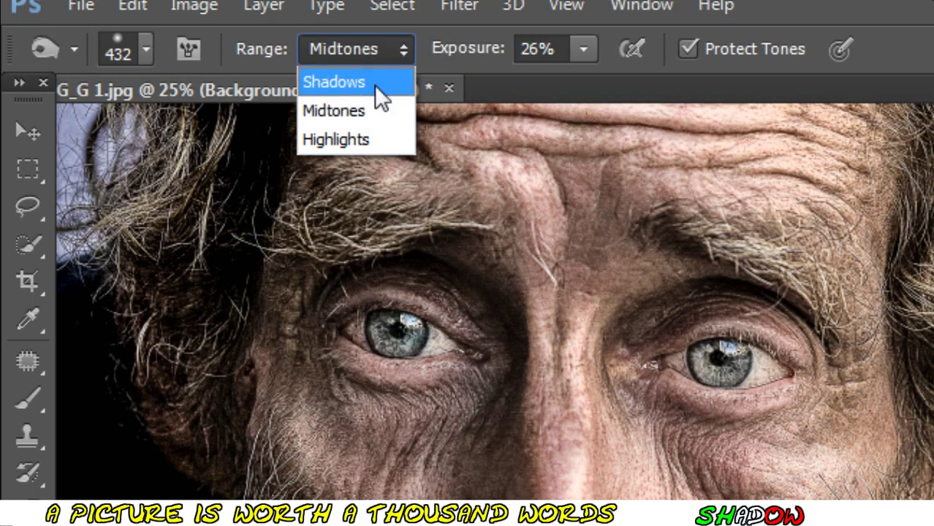
click(374, 85)
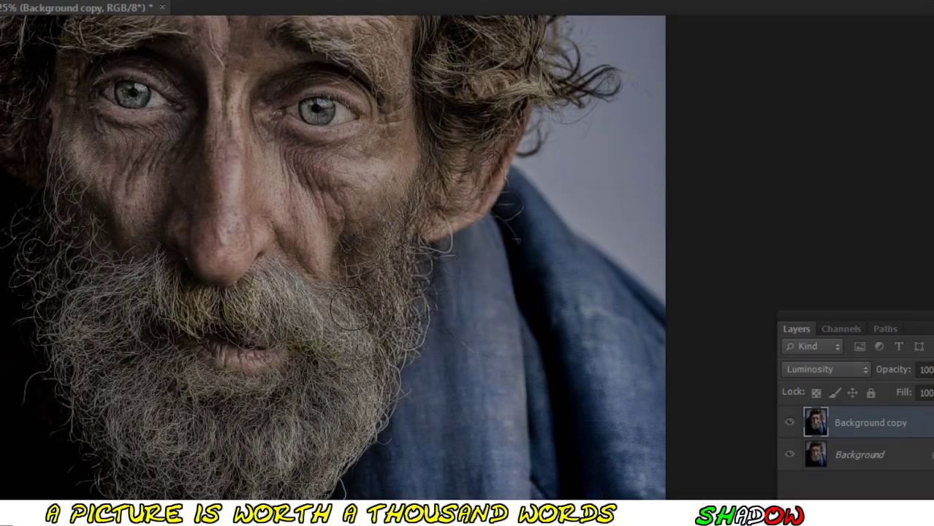
Shrink the burn brush size to 83 px.
scroll(109, 102, down, 1)
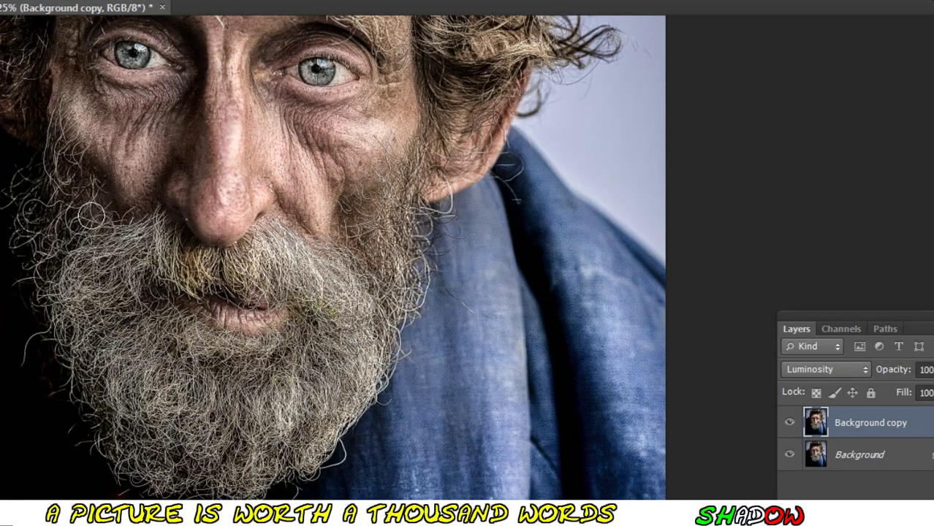
scroll(219, 220, down, 1)
scroll(439, 292, down, 3)
right_click(604, 295)
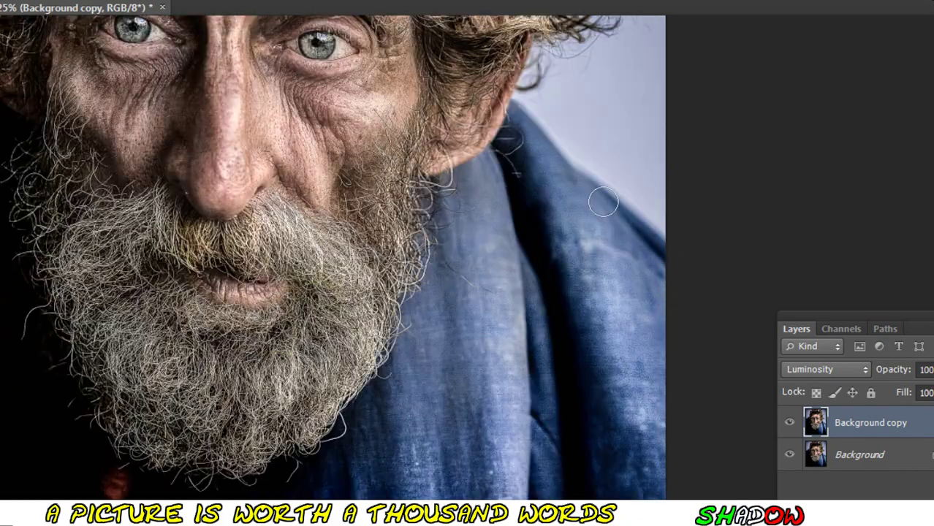
scroll(457, 472, up, 8)
right_click(179, 166)
text(83)
key(Return)
Burn the shadows across the face, beard and scarf.
scroll(179, 166, down, 3)
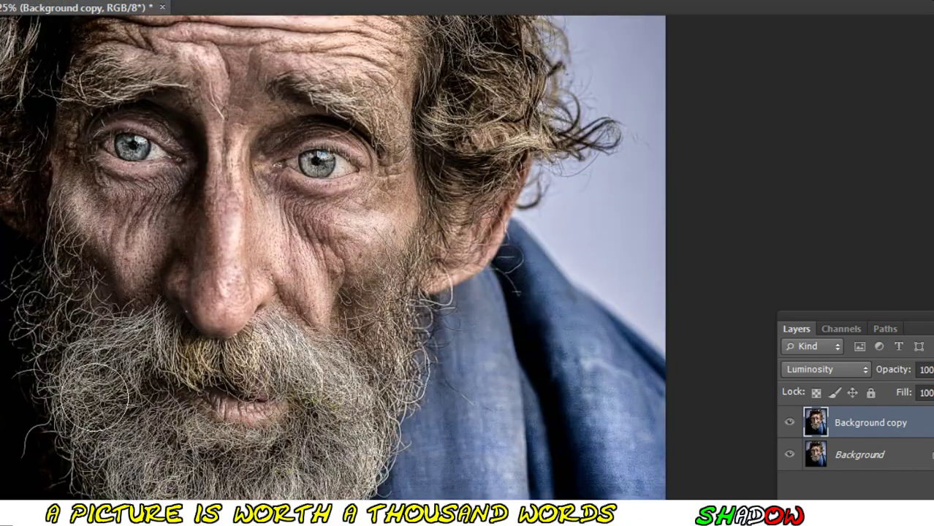
scroll(438, 167, down, 1)
right_click(535, 167)
key(Return)
scroll(535, 167, up, 1)
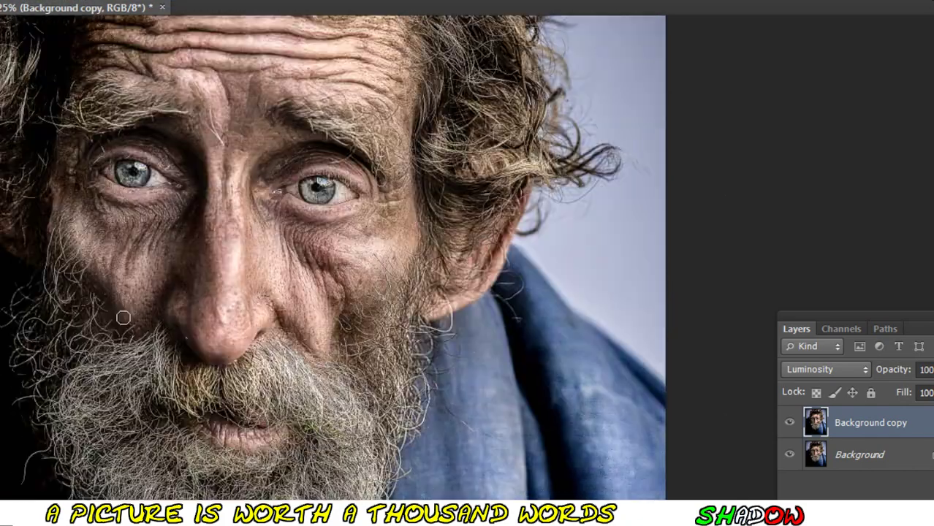
scroll(535, 167, up, 3)
scroll(439, 292, down, 3)
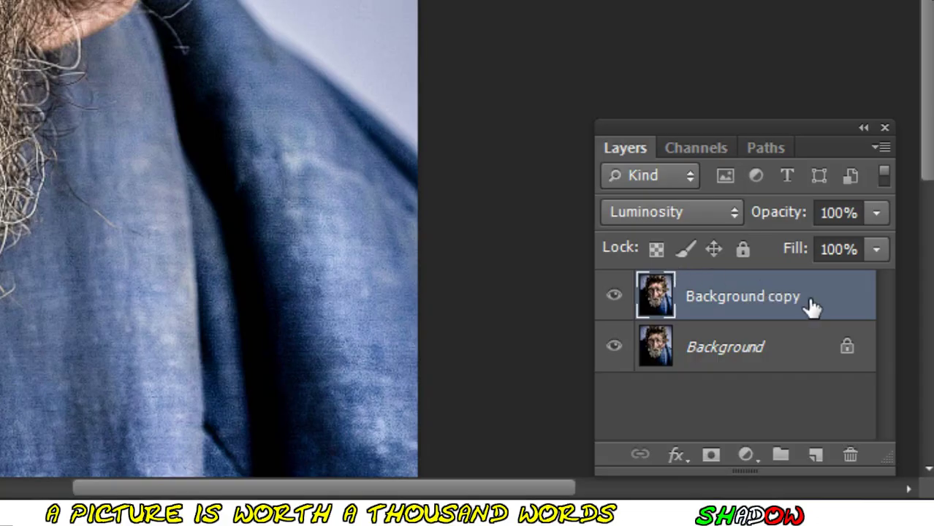
Use Merge Down to flatten Background copy into the single Background layer.
right_click(834, 397)
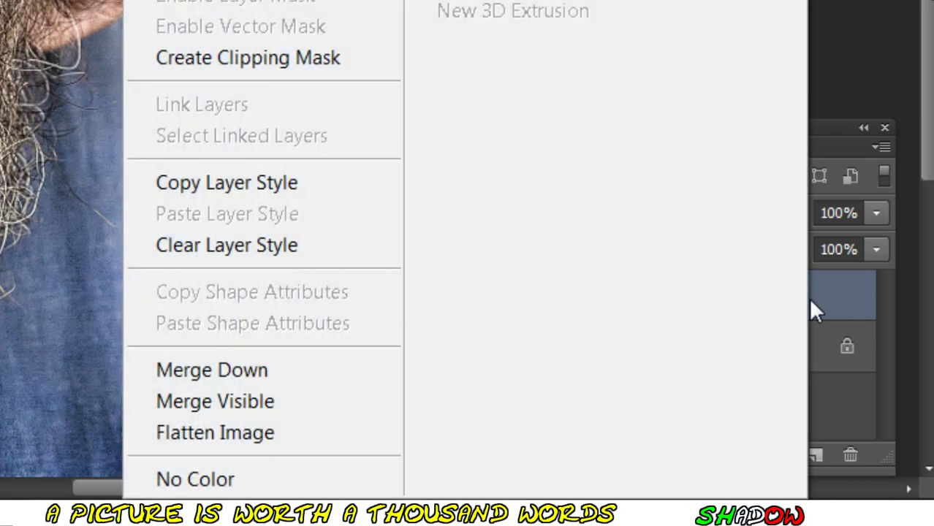
click(266, 362)
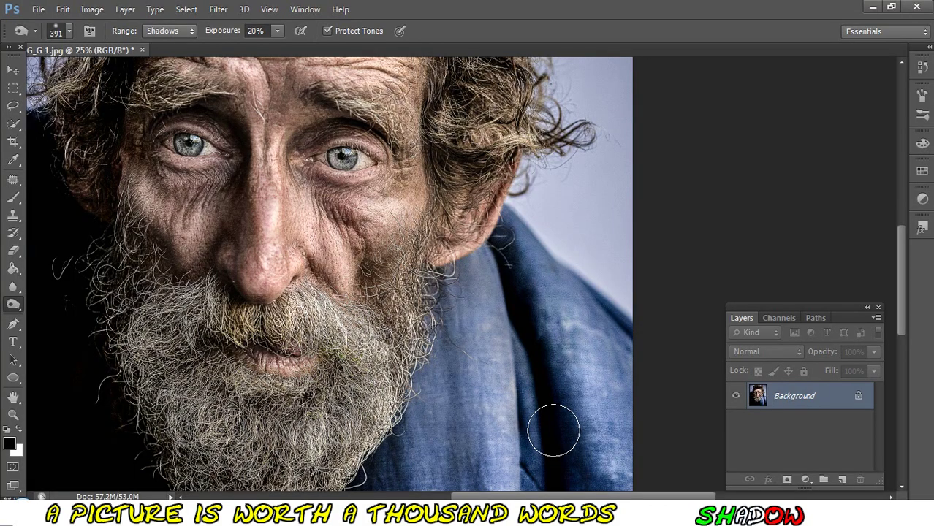